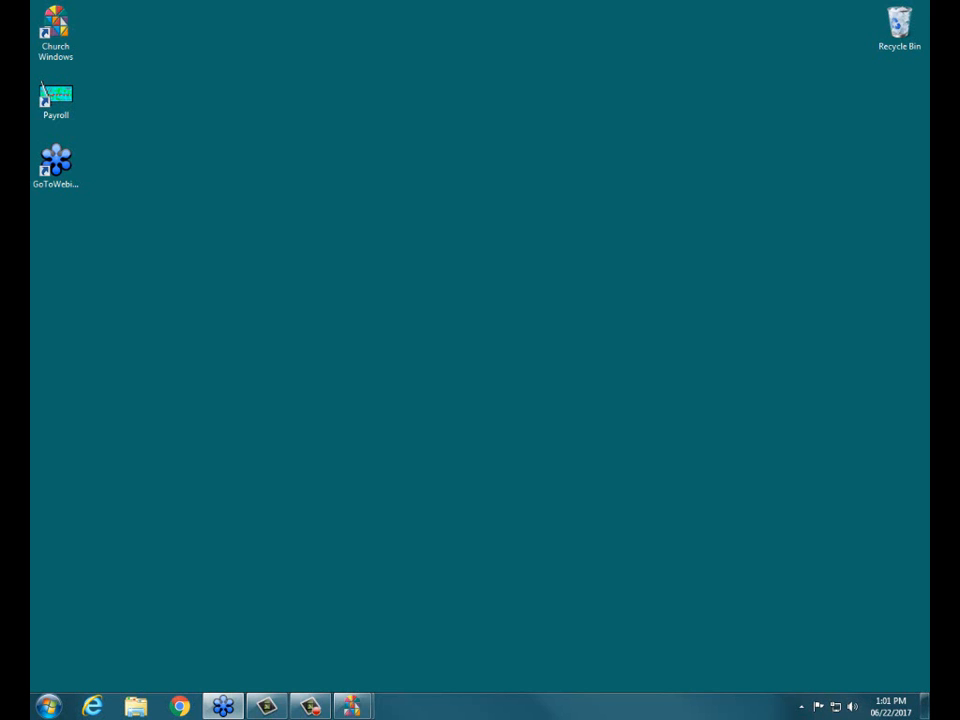
click(180, 706)
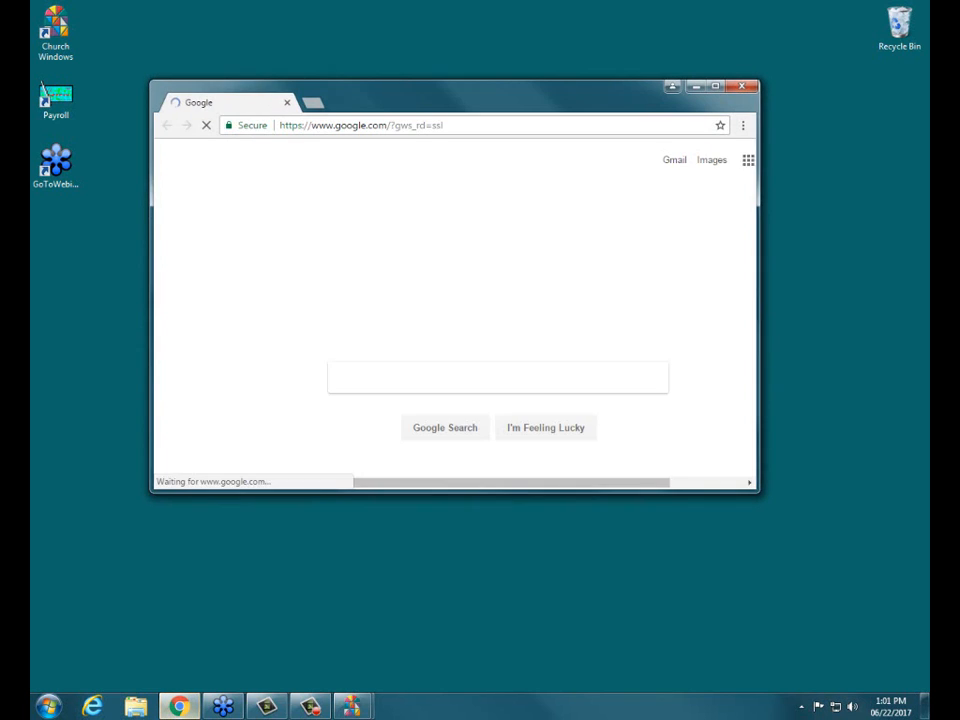
click(362, 125)
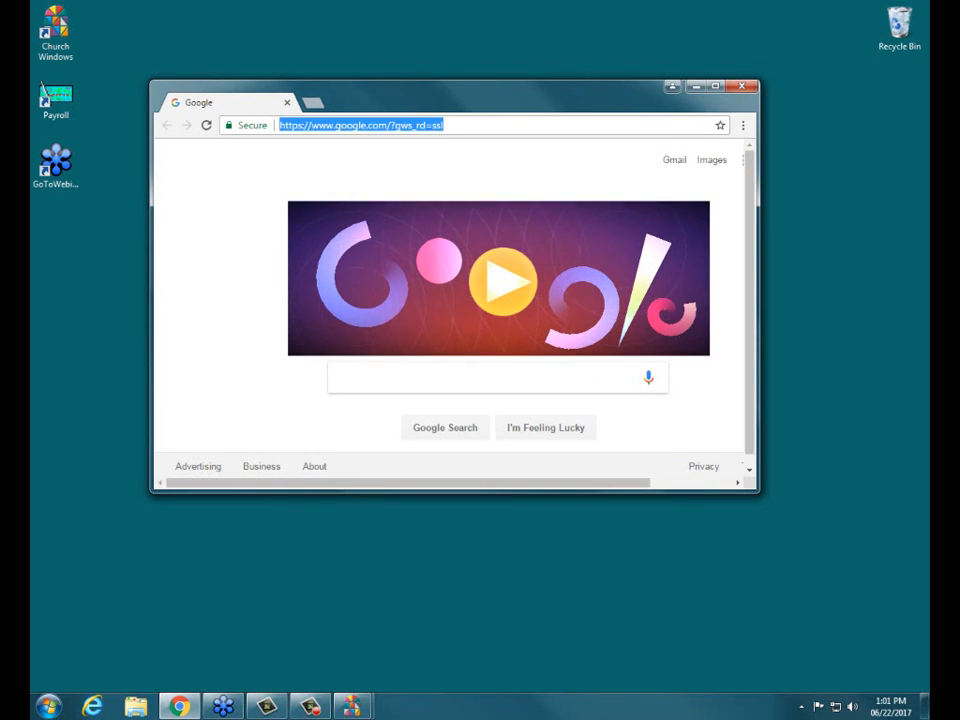
text(www.churchwindows.com)
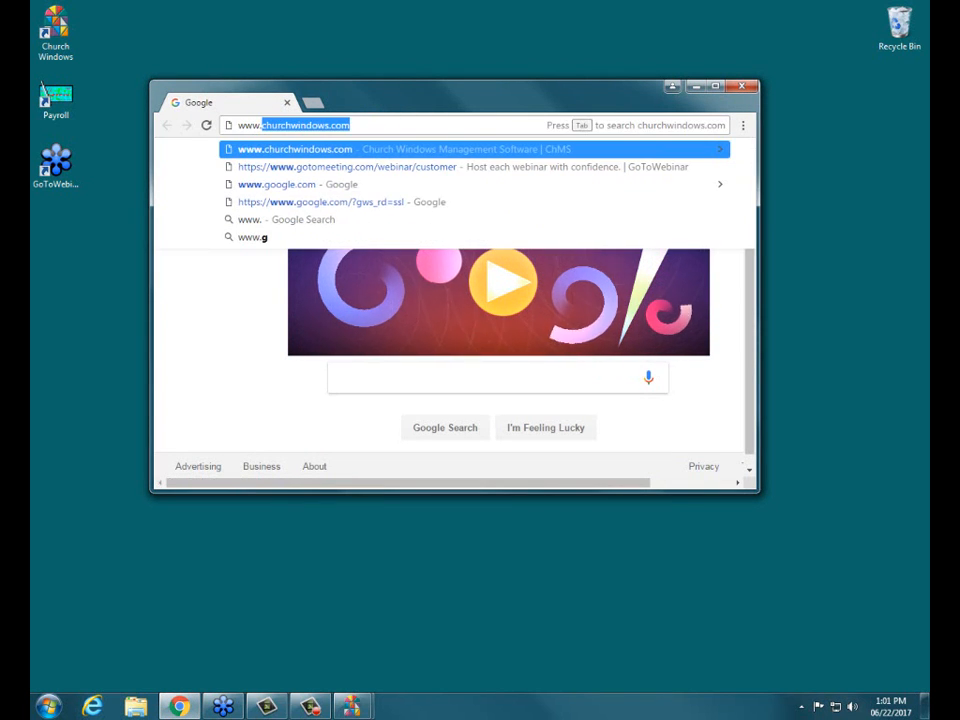
key(Return)
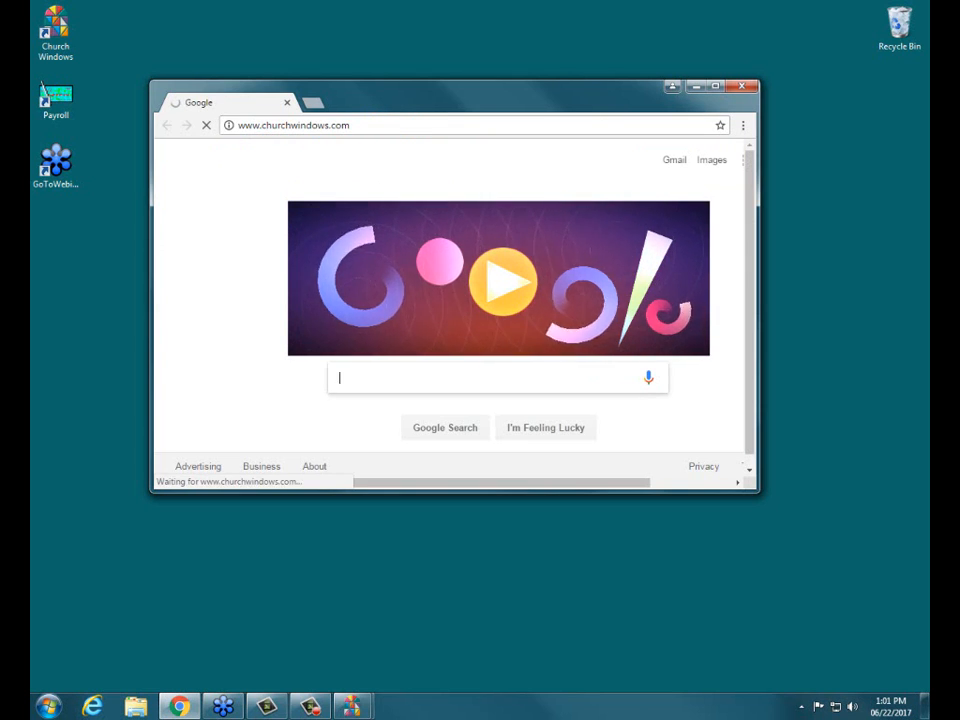
click(715, 86)
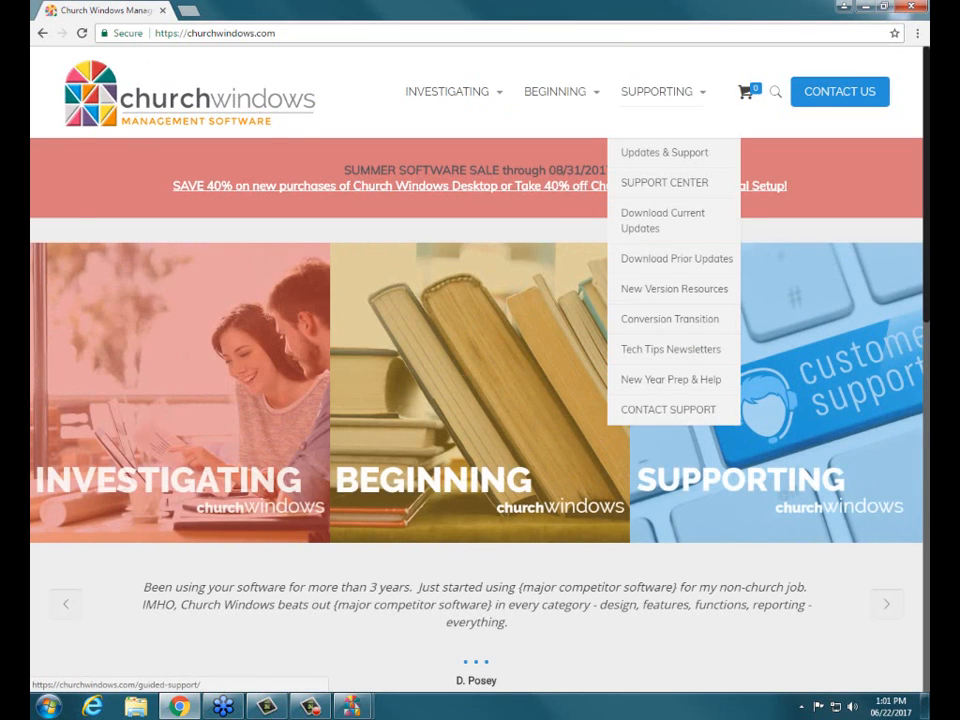
Open the site's Training Workbooks page and examine the workbook topics for Membership, Scheduler and Donations
mouse_move(555, 92)
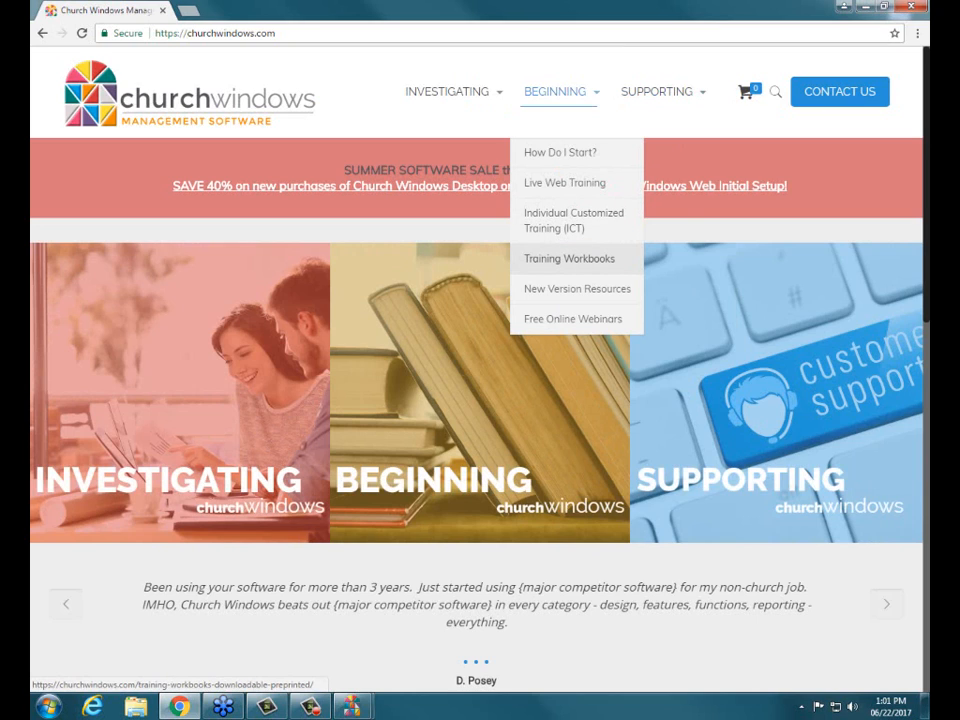
click(569, 258)
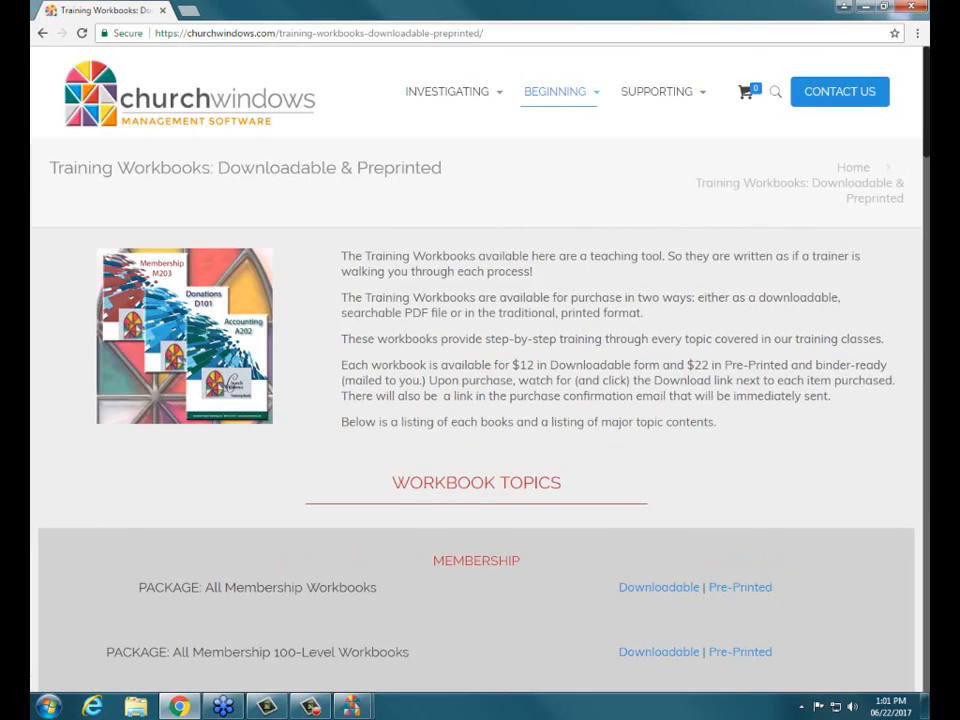
scroll(476, 380, down, 2)
scroll(476, 380, down, 3)
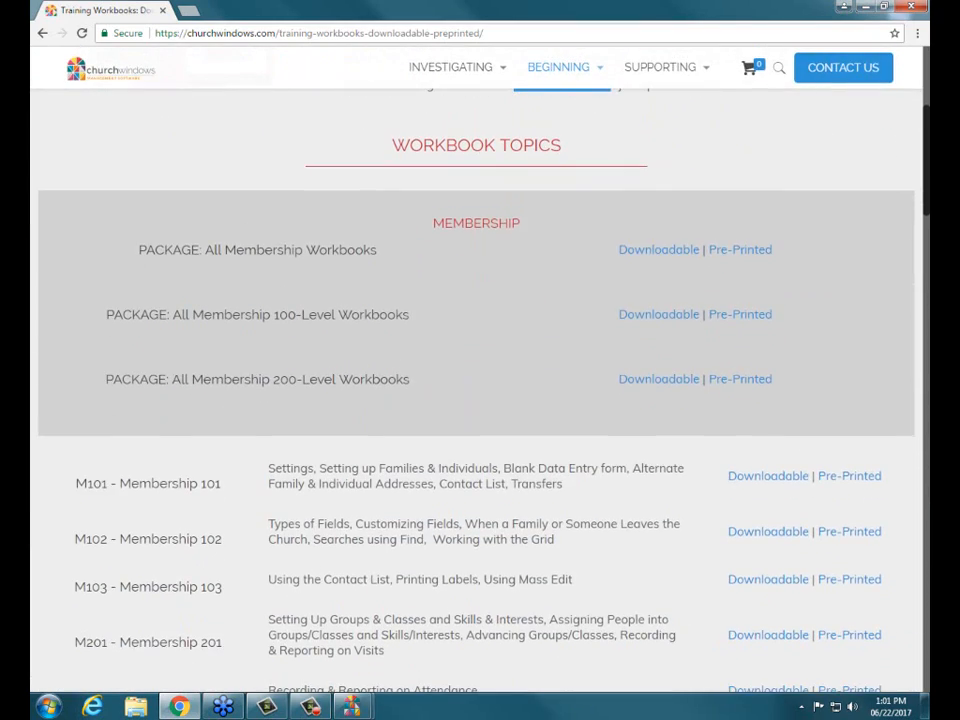
scroll(476, 380, down, 6)
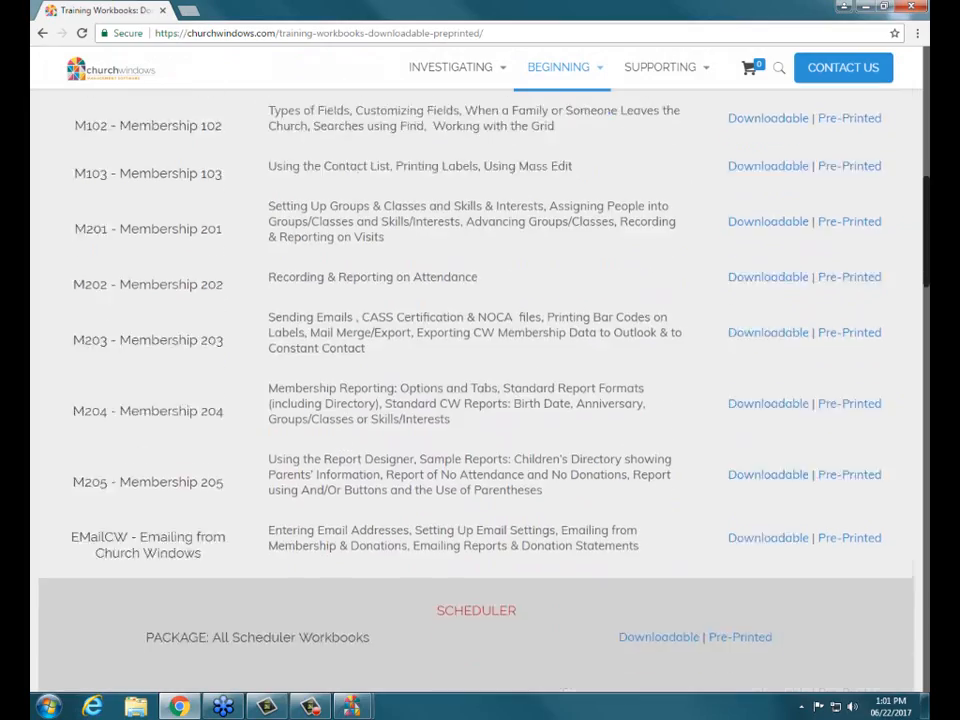
scroll(476, 380, down, 5)
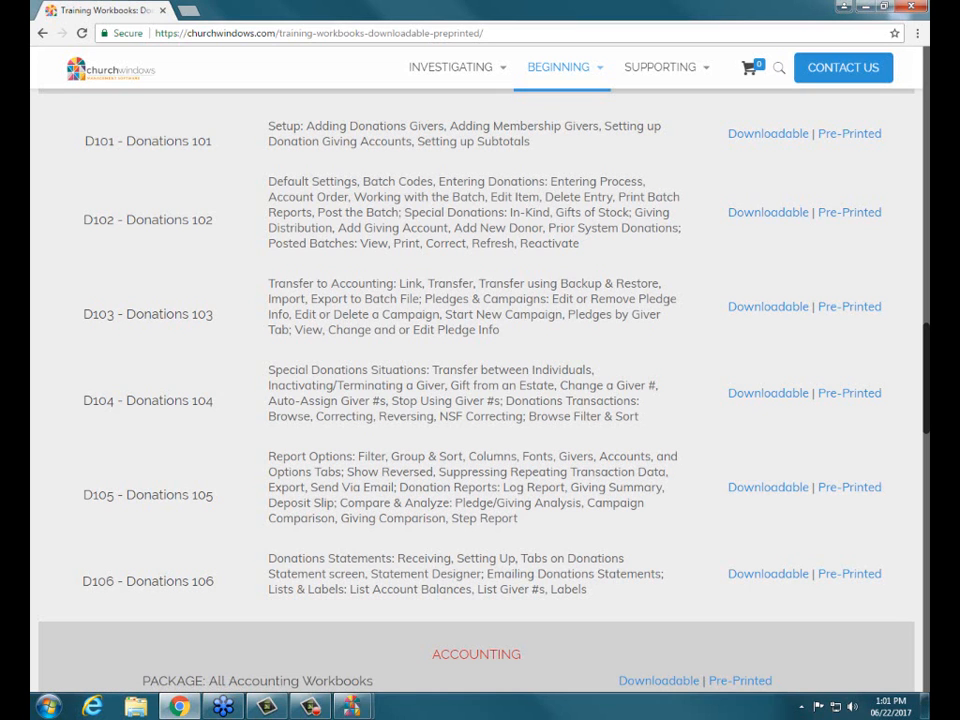
scroll(480, 350, up, 7)
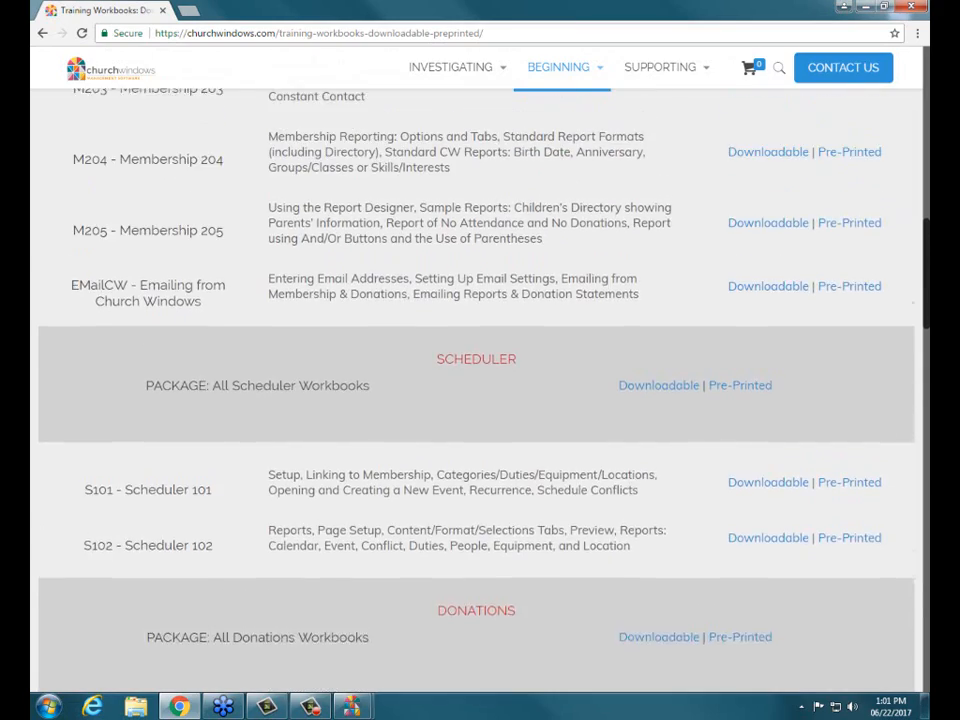
scroll(480, 380, up, 5)
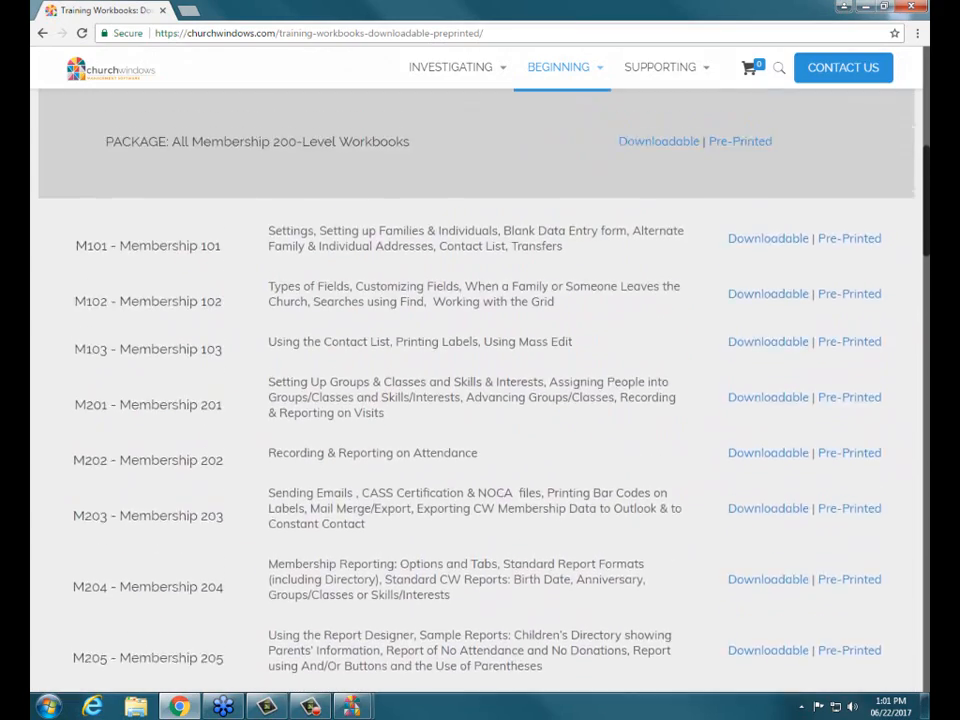
scroll(480, 380, up, 3)
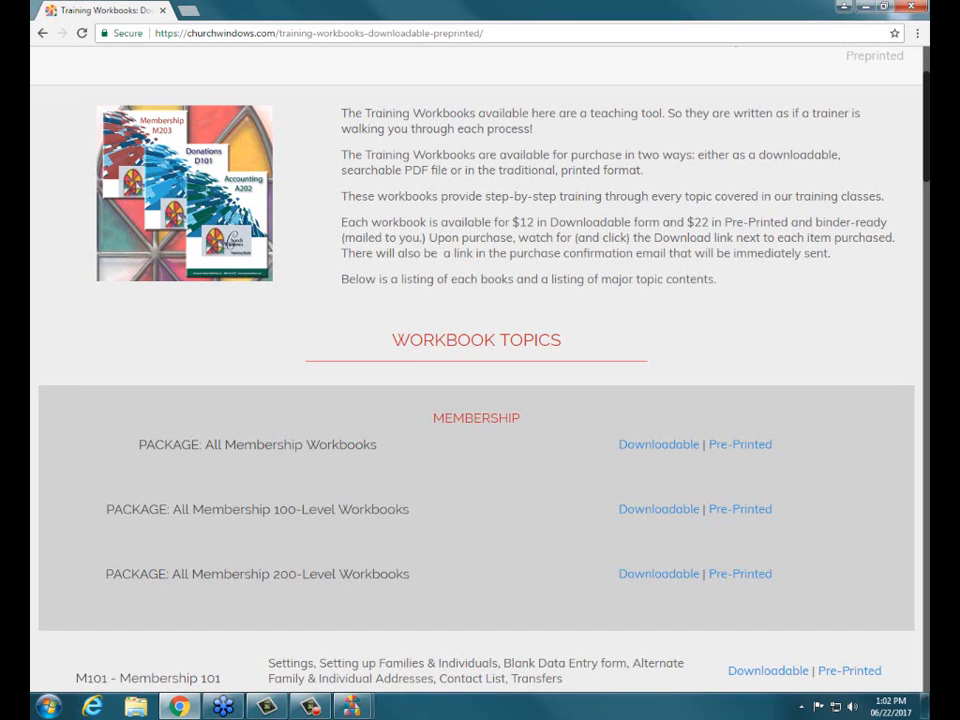
scroll(476, 380, down, 8)
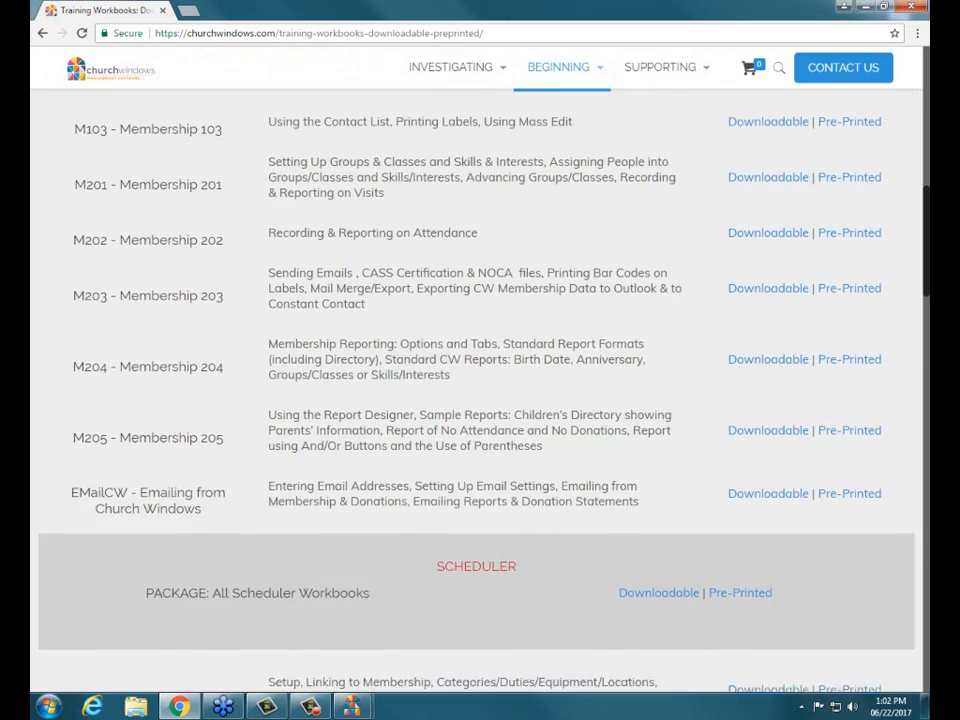
scroll(476, 380, down, 4)
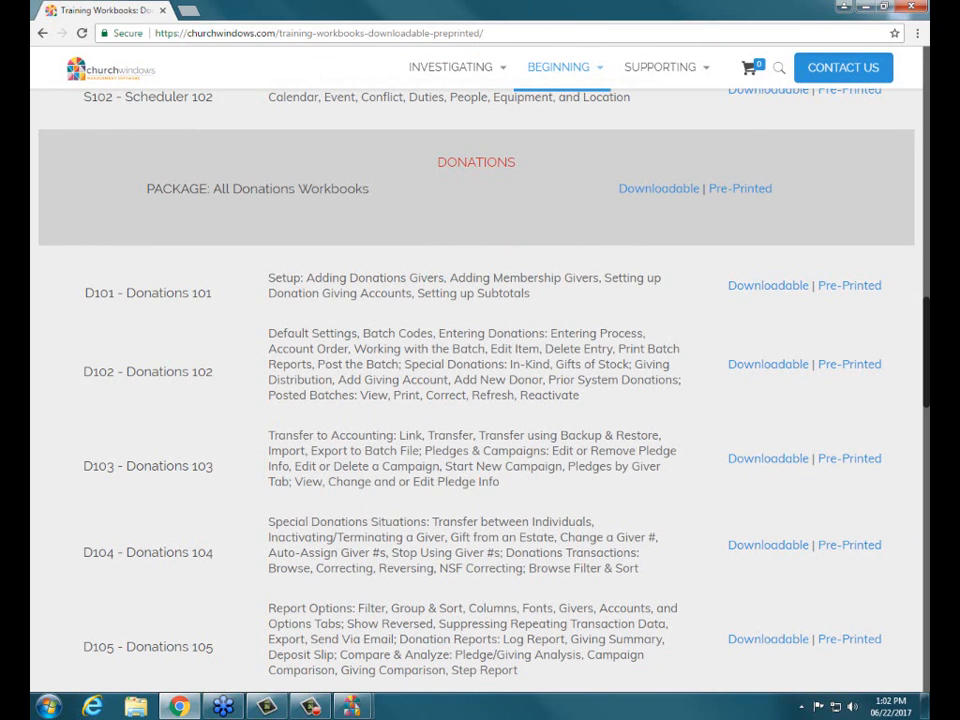
Minimize the browser, switch to the Church Windows Donations module and open its posted batches list
click(865, 7)
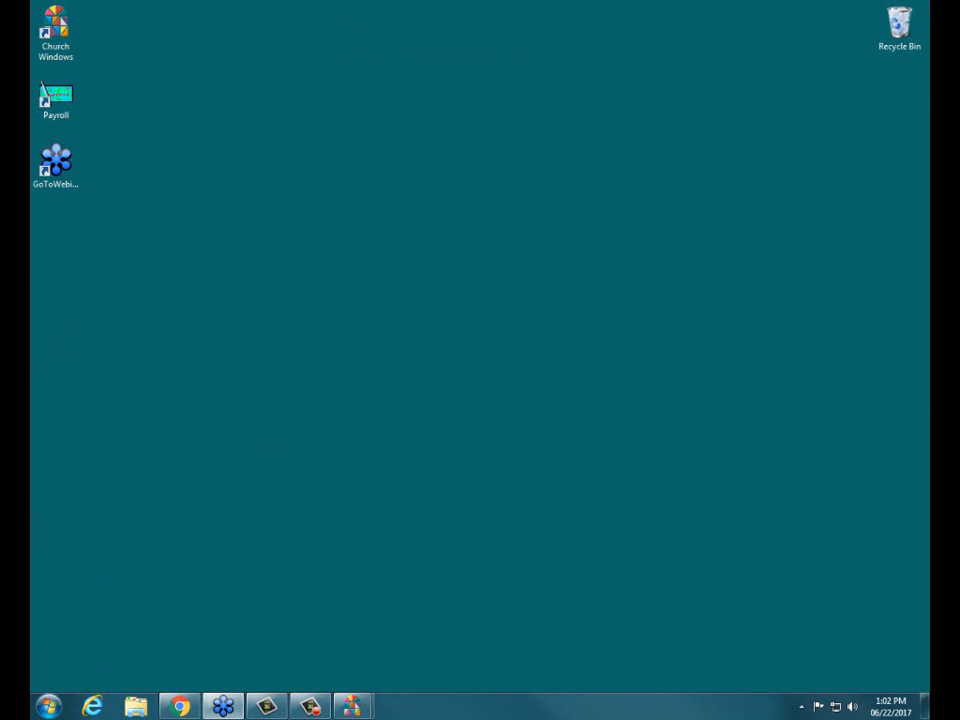
mouse_move(351, 706)
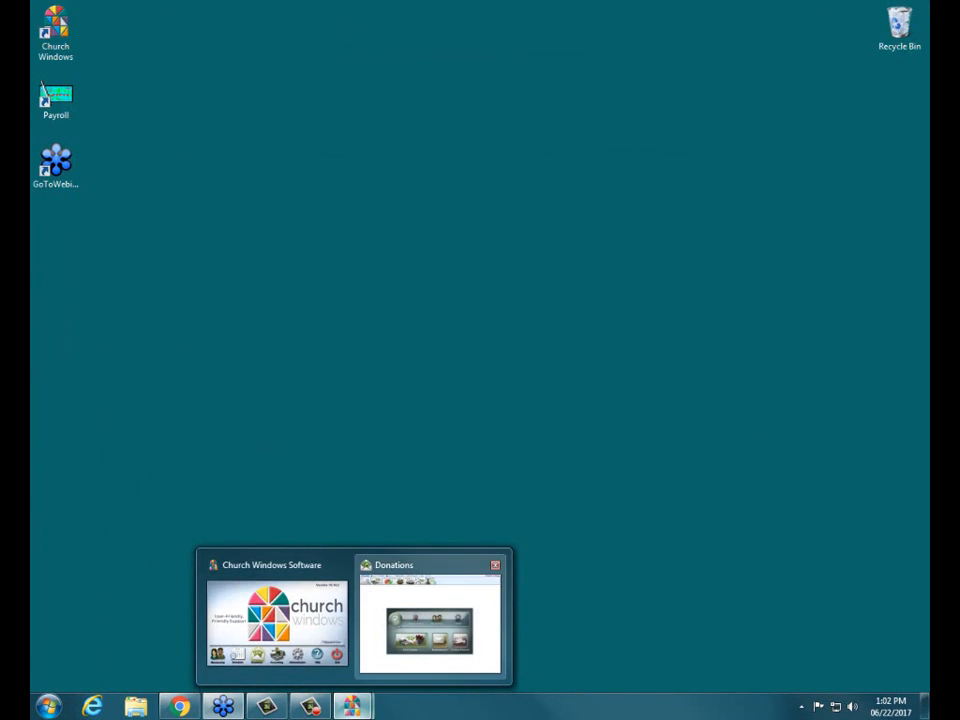
click(430, 620)
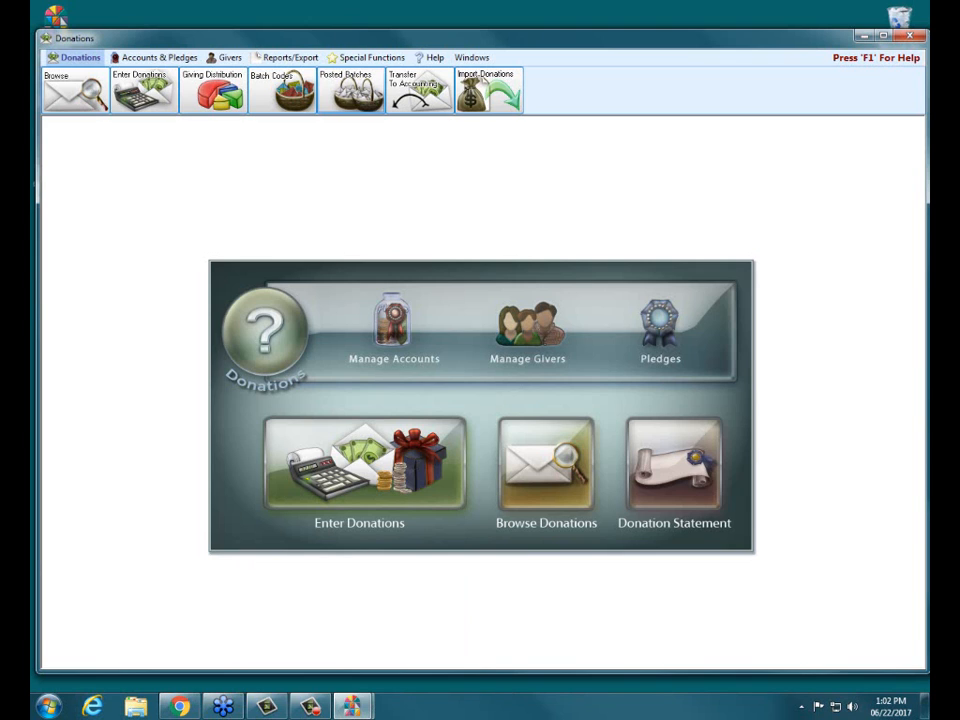
click(351, 91)
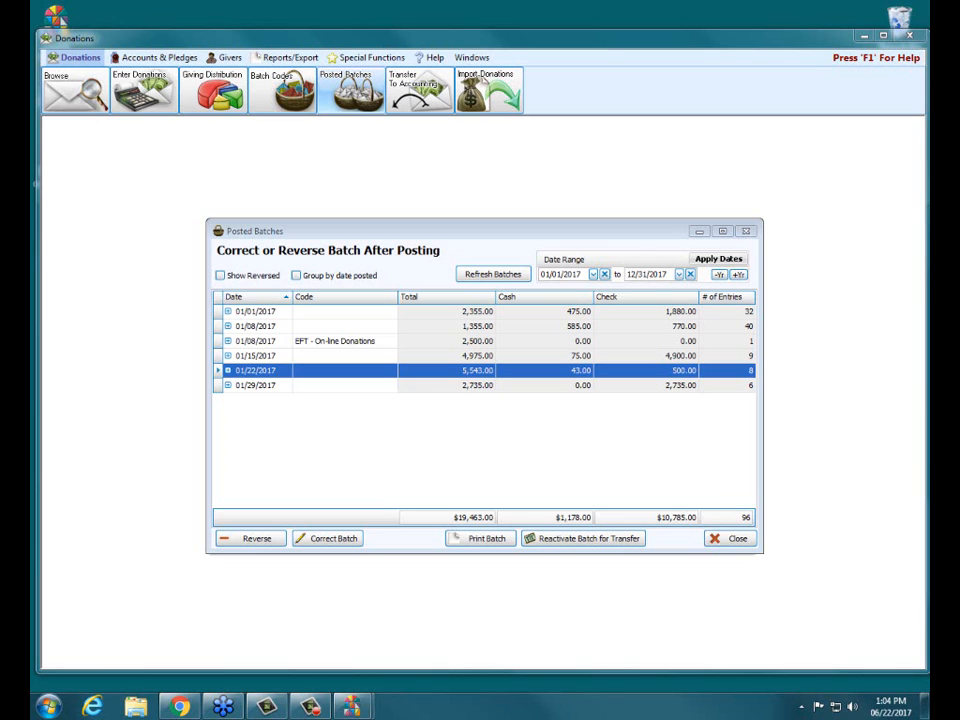
click(573, 274)
click(658, 274)
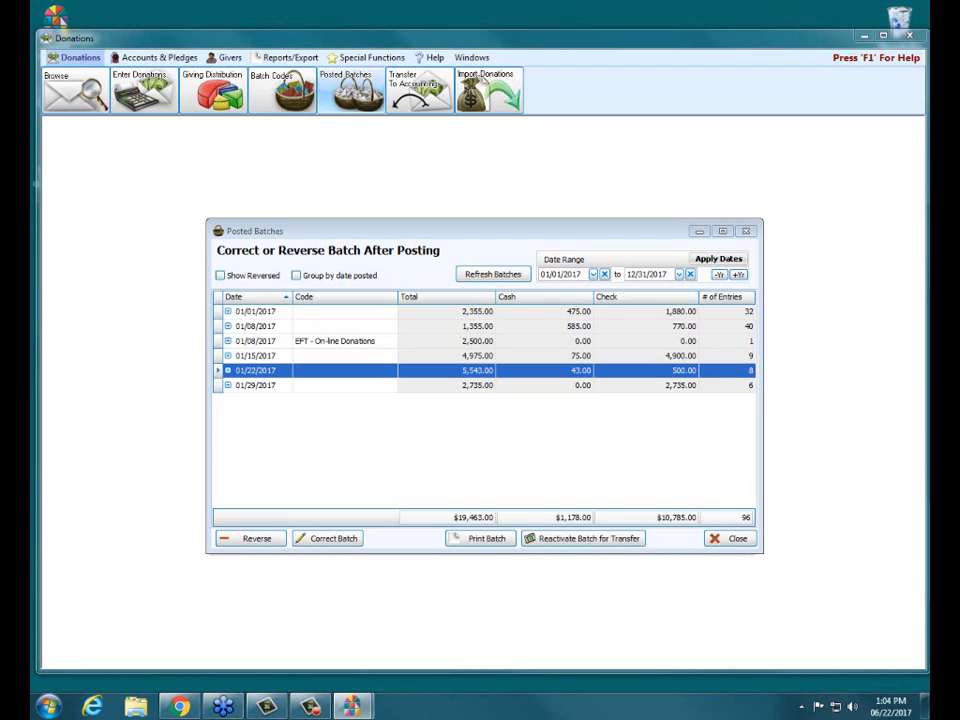
click(352, 706)
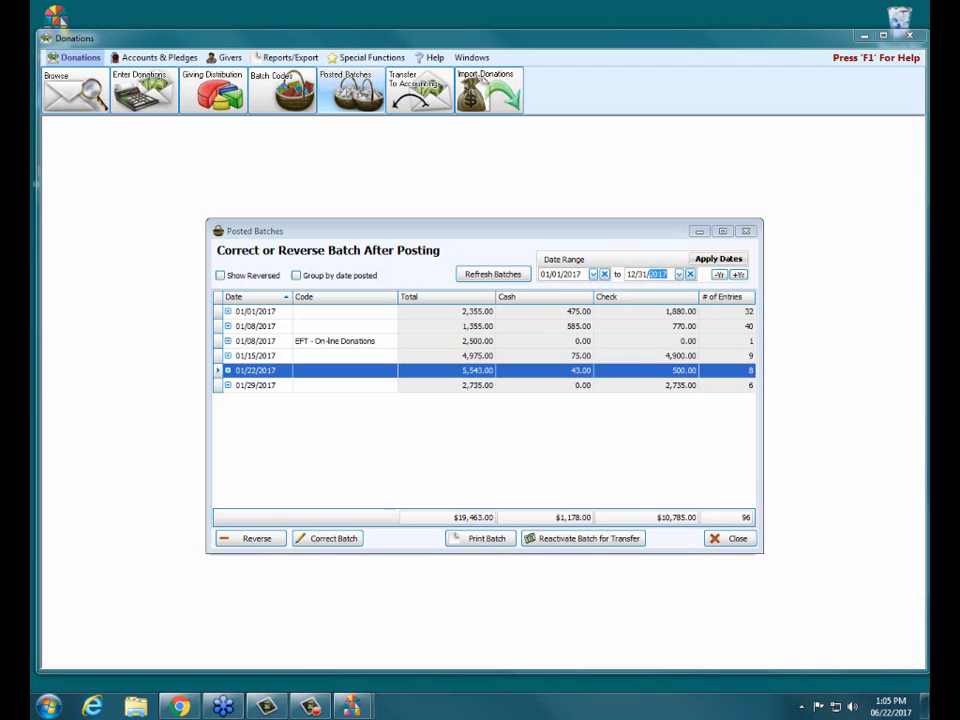
Expand the 01/22/2017 batch to view its entries, maximize the Posted Batches window, and collapse the batch again
click(228, 370)
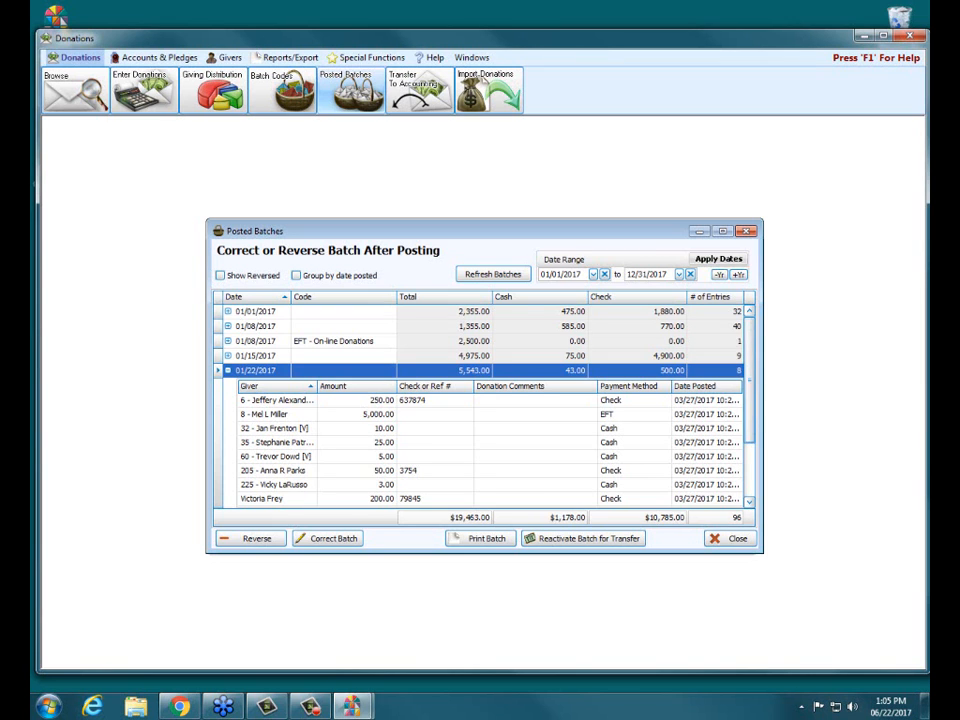
scroll(480, 405, down, 1)
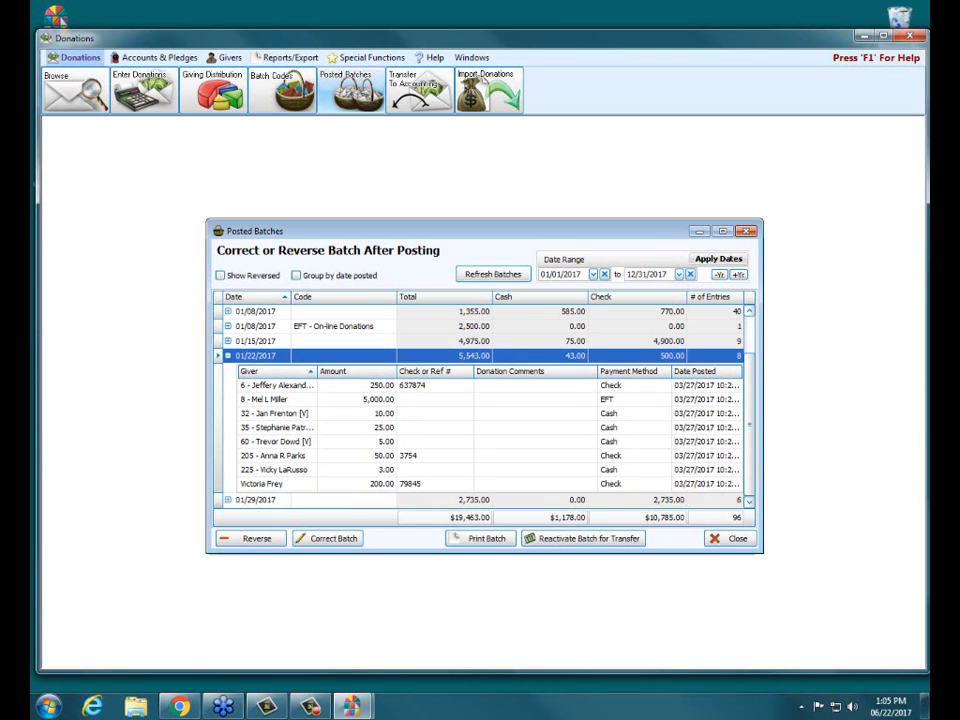
click(722, 231)
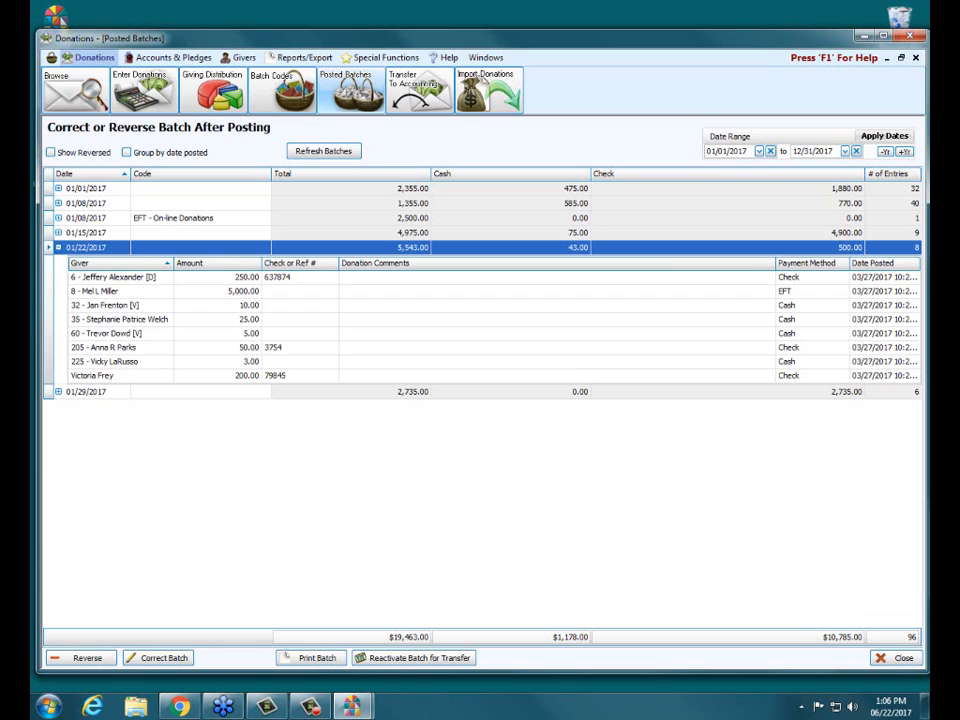
click(58, 247)
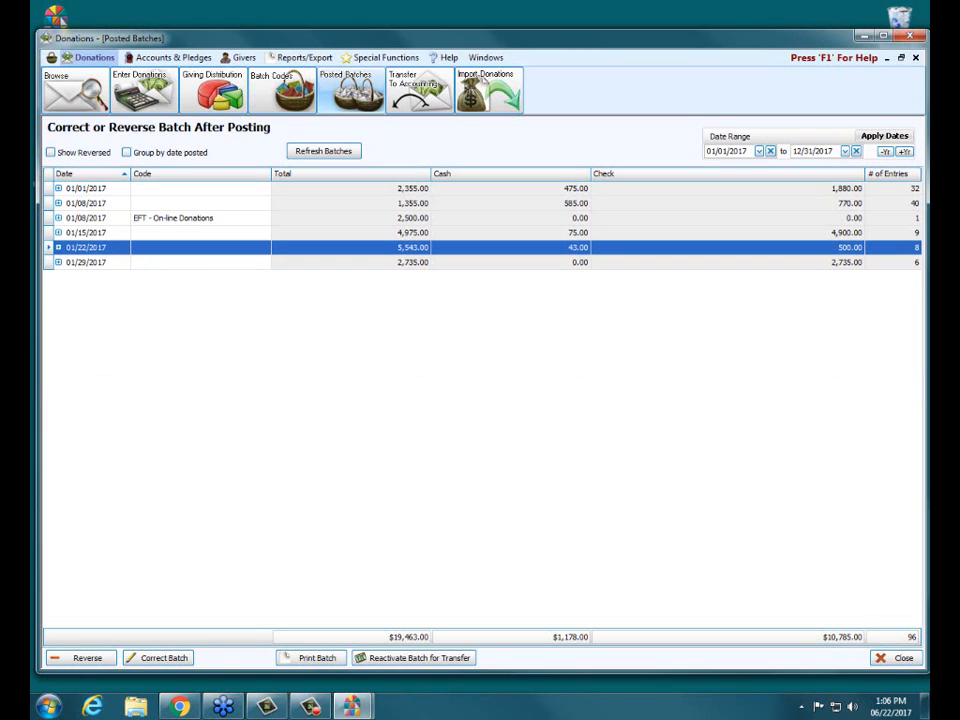
Expand the 01/01/2017 batch and look through its full list of giver entries
click(58, 188)
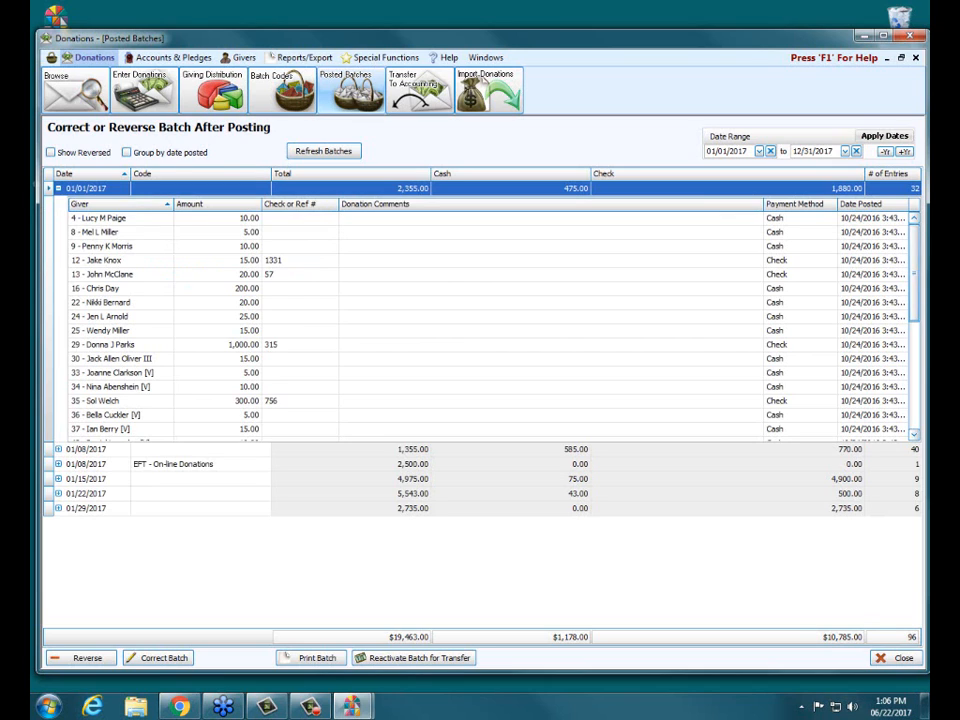
scroll(490, 322, down, 6)
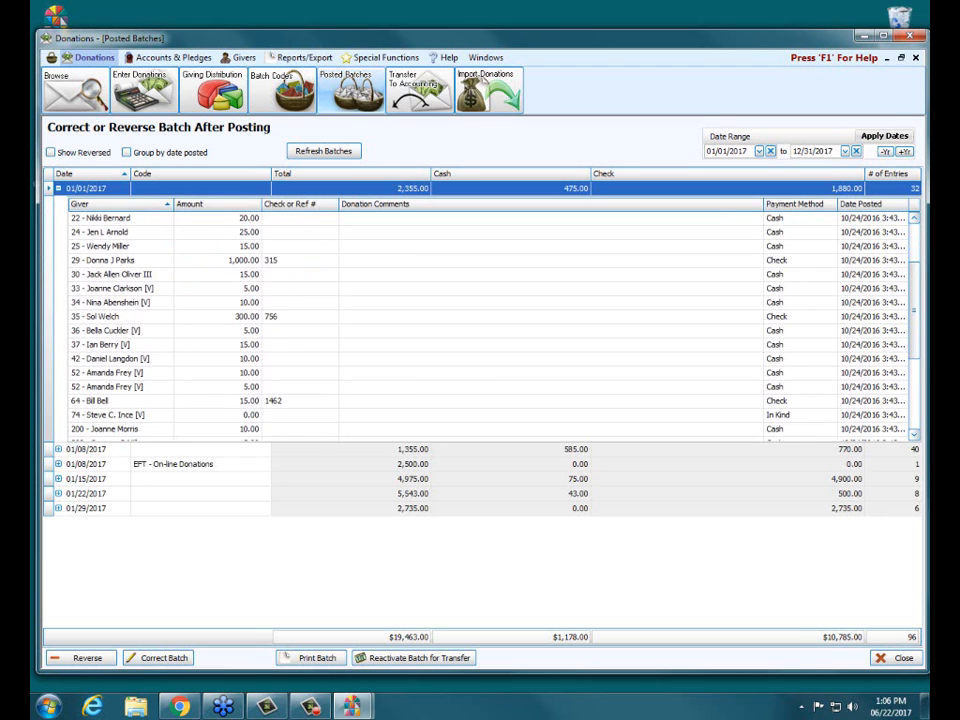
scroll(490, 322, down, 5)
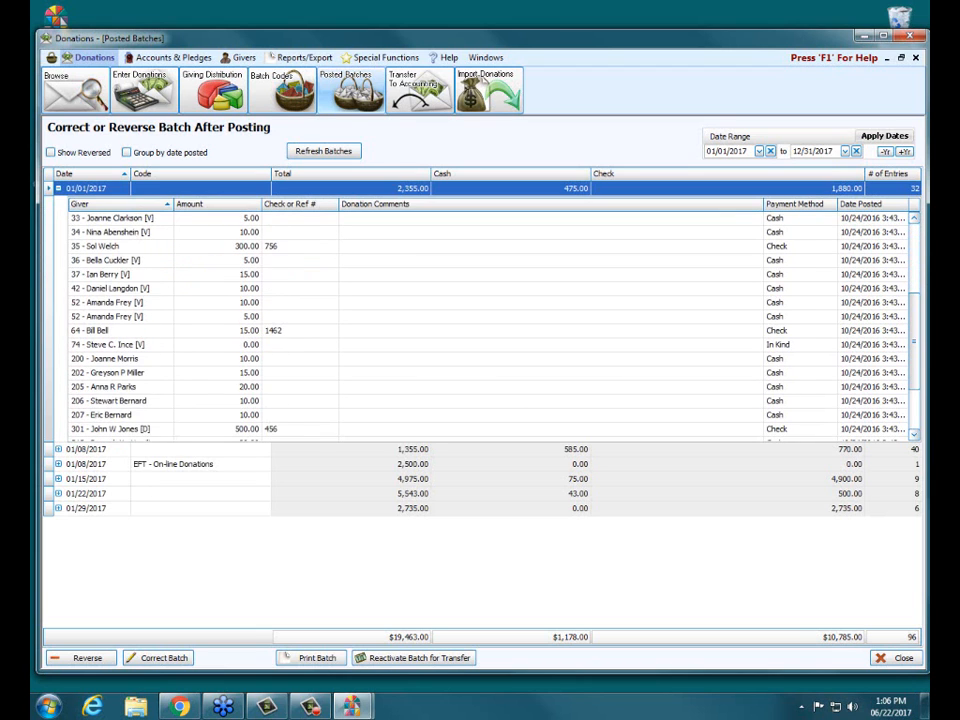
scroll(490, 322, down, 5)
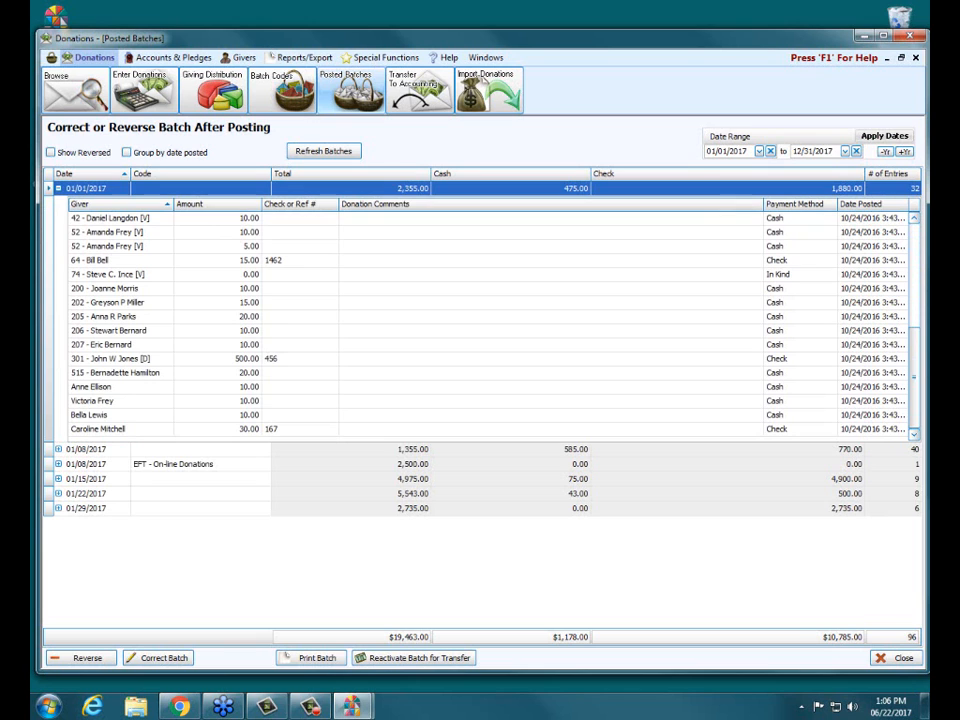
scroll(490, 322, up, 13)
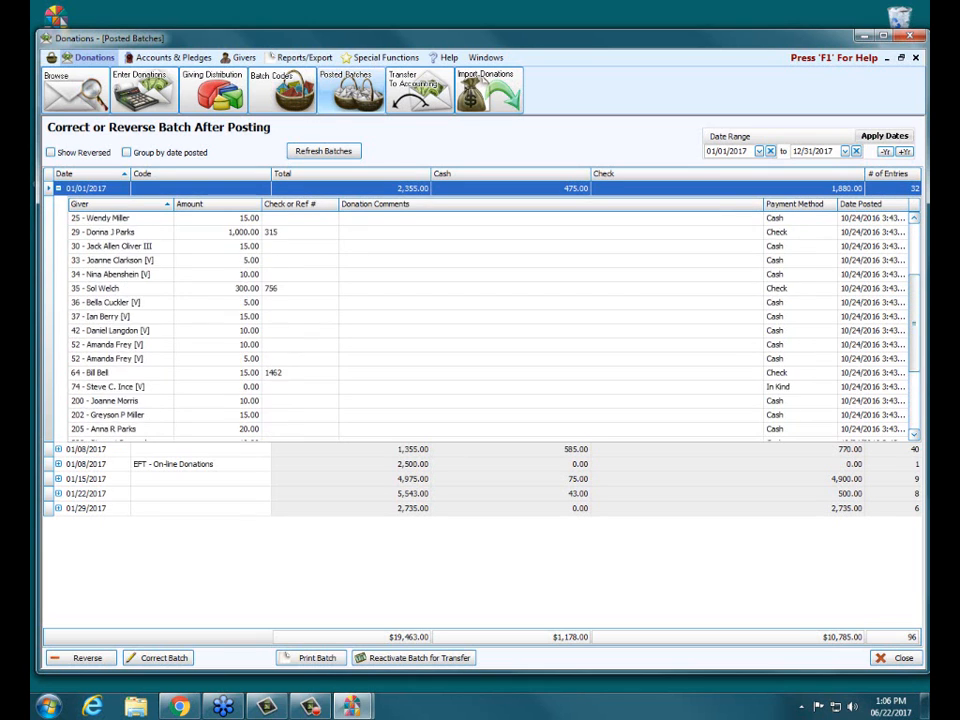
scroll(490, 322, up, 3)
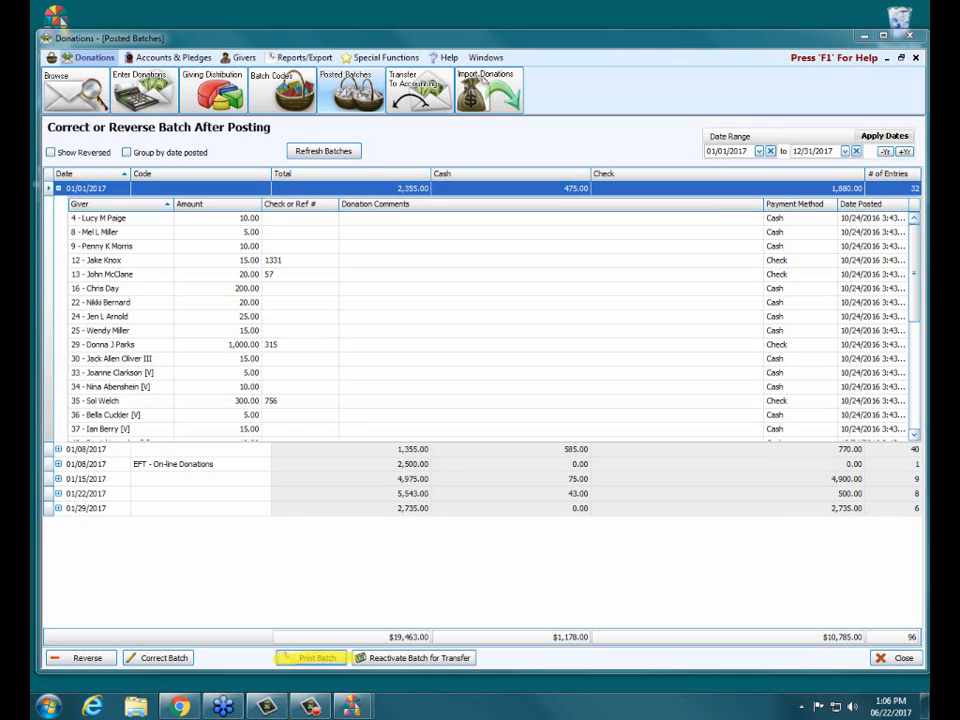
Preview the printed batch report for the 01/01/2017 batch with the existing report settings, then close the preview and report options
click(287, 657)
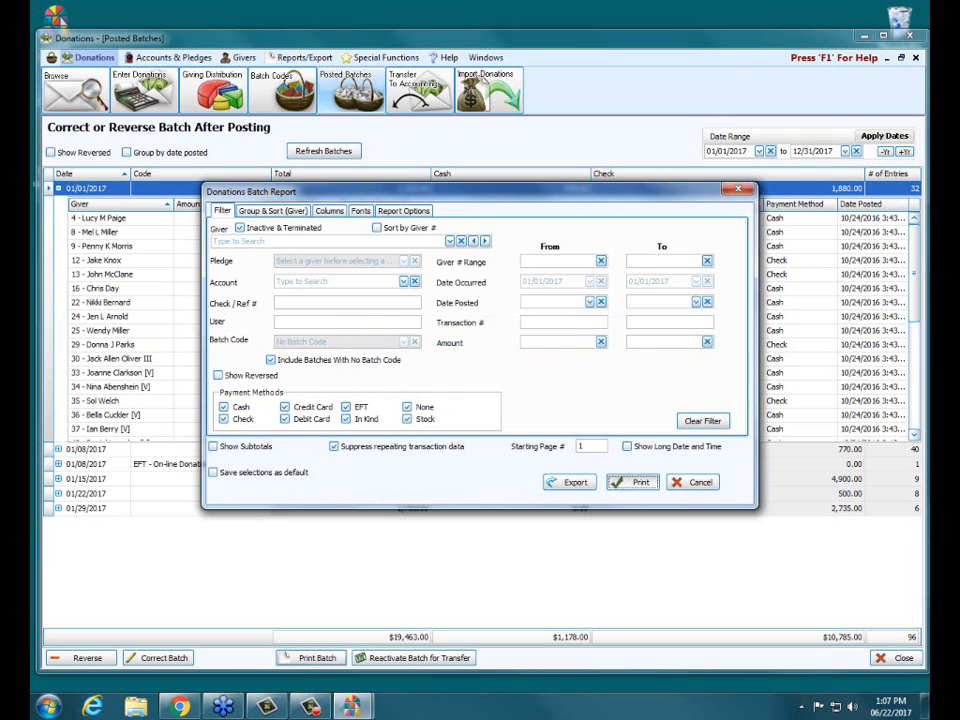
click(632, 482)
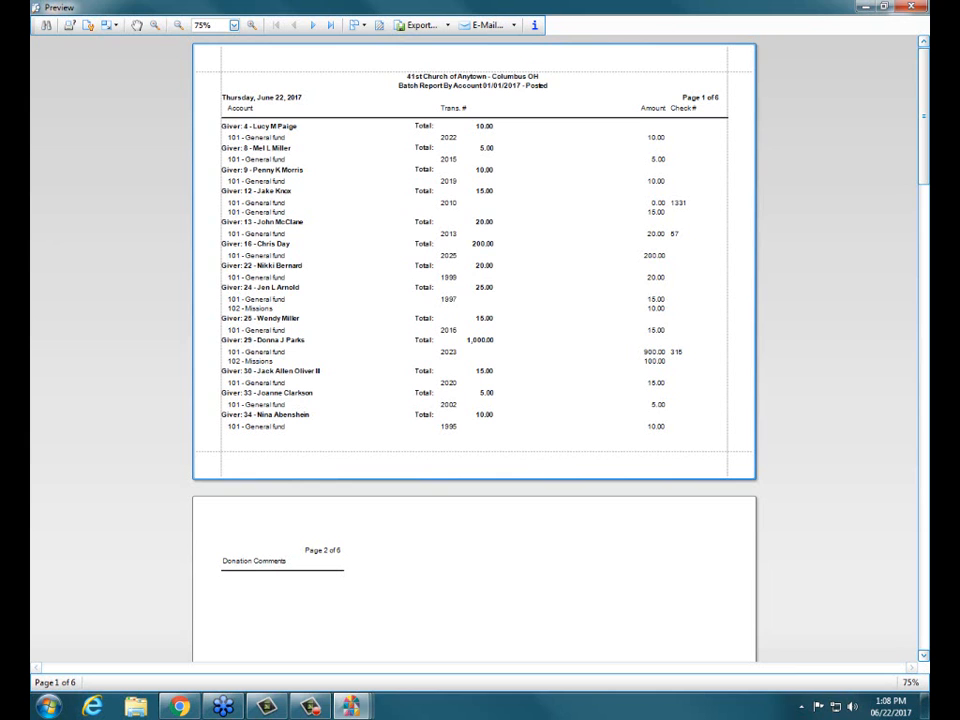
click(911, 6)
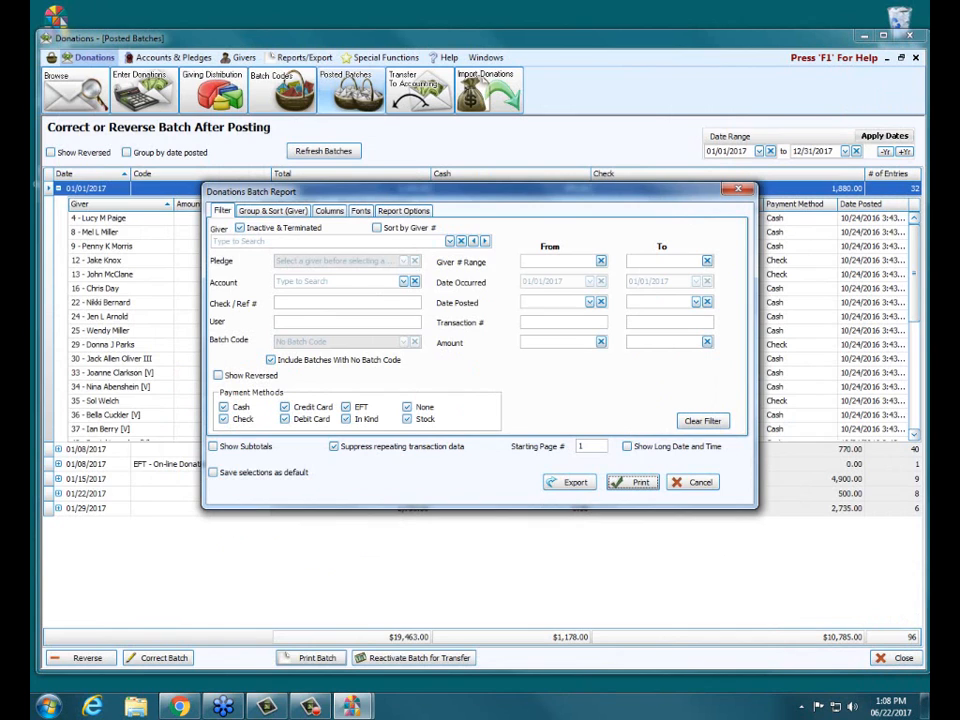
key(Escape)
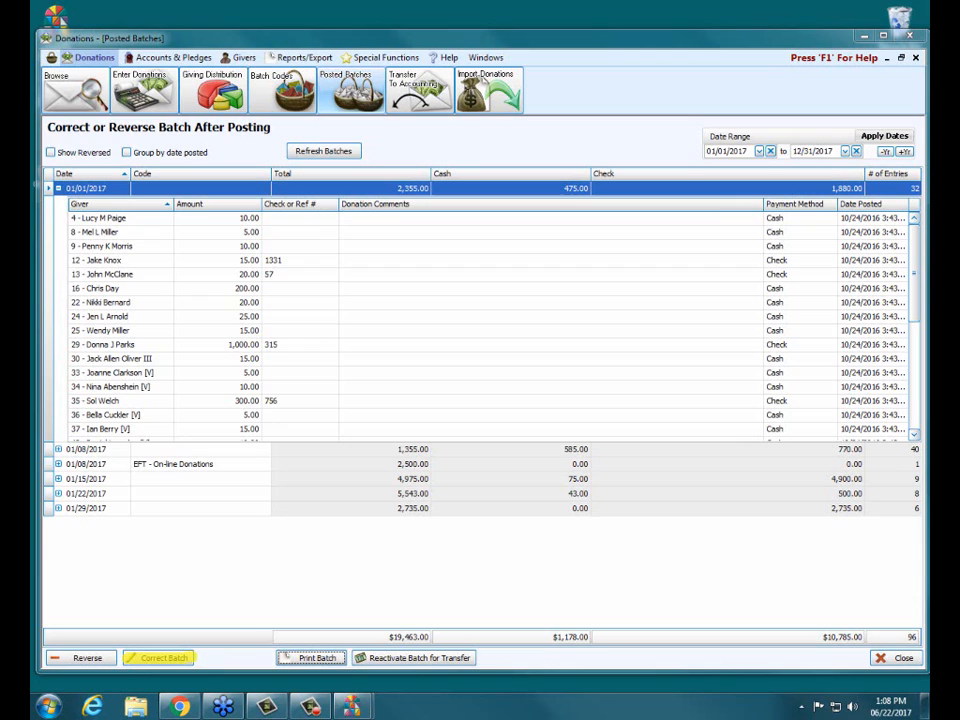
Collapse the 01/01/2017 batch and expand the 01/29/2017 batch to view its entries
drag(50, 657, 117, 658)
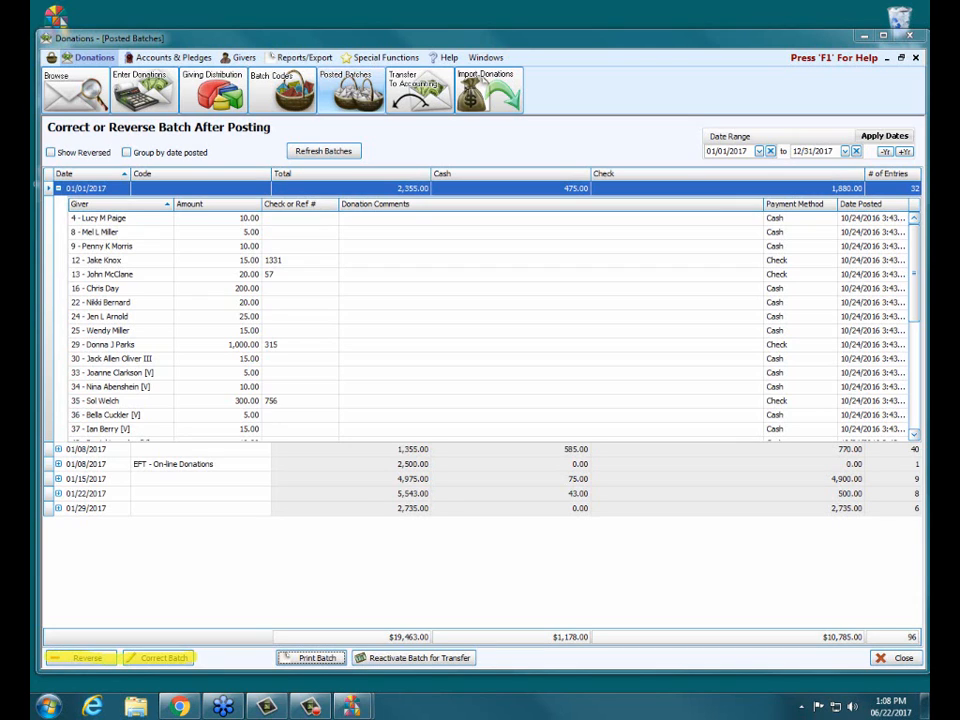
key(Escape)
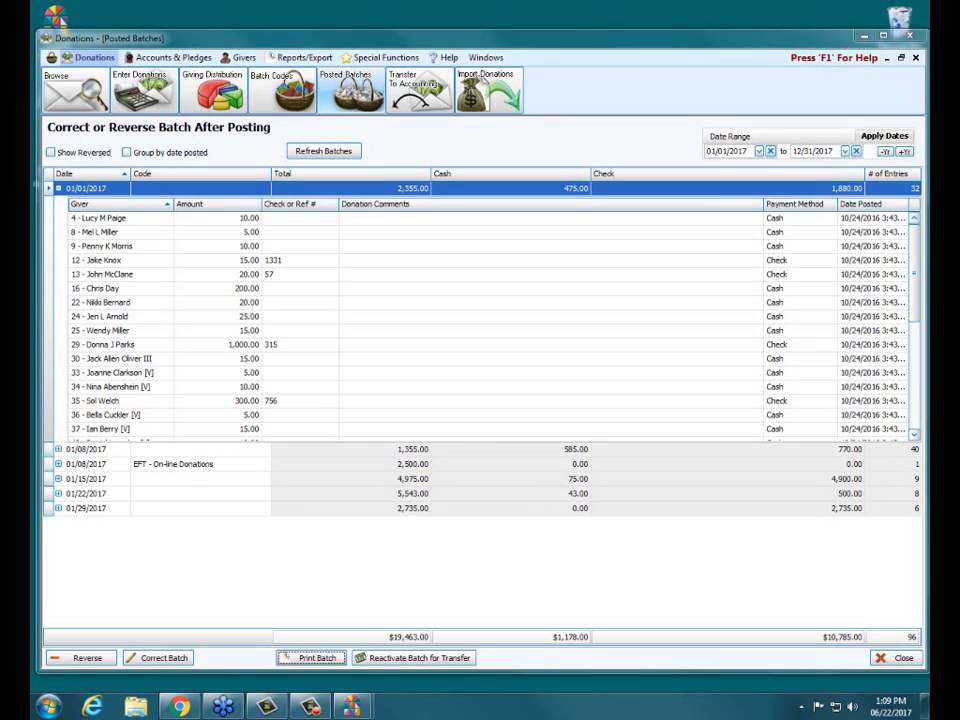
click(58, 188)
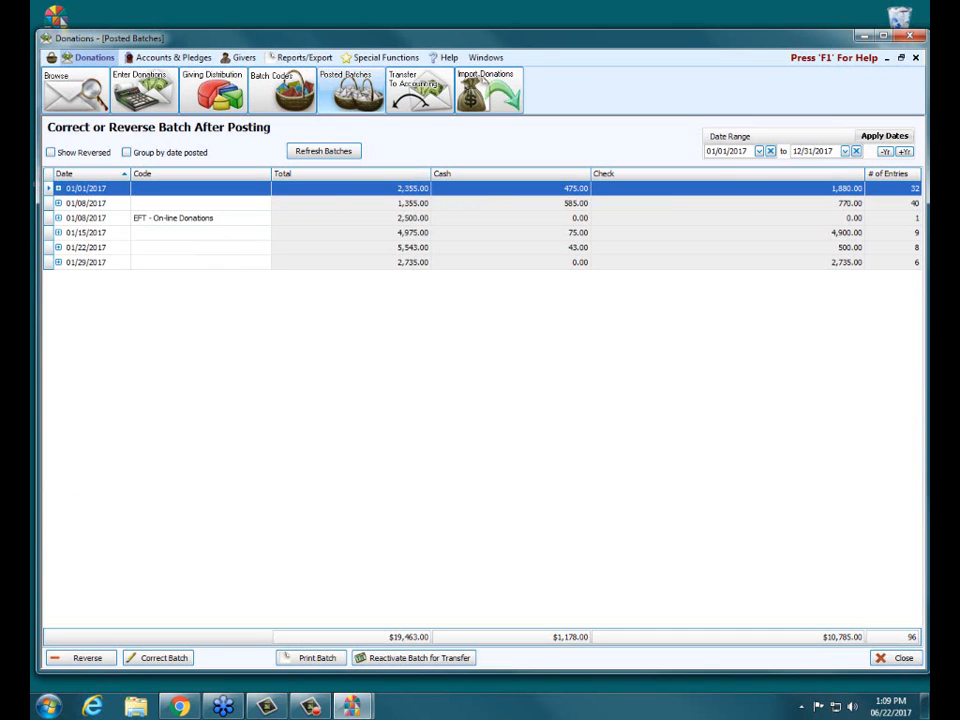
click(88, 262)
click(59, 262)
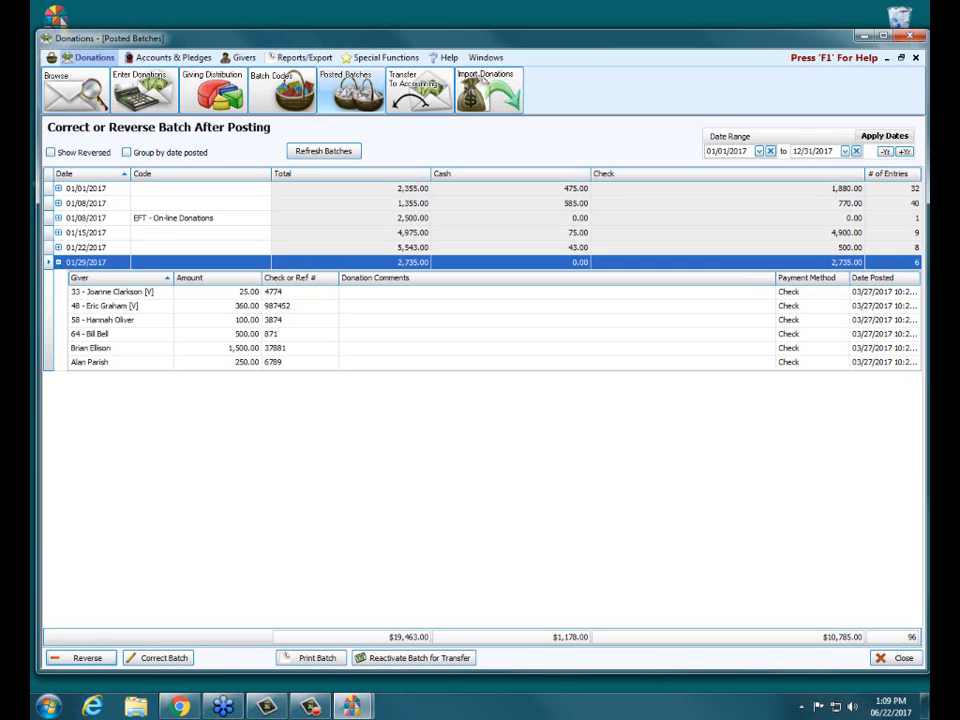
Review the recommended and advanced reversal date options, and permanently reverse the 01/29/2017 batch using the original transaction date
click(82, 658)
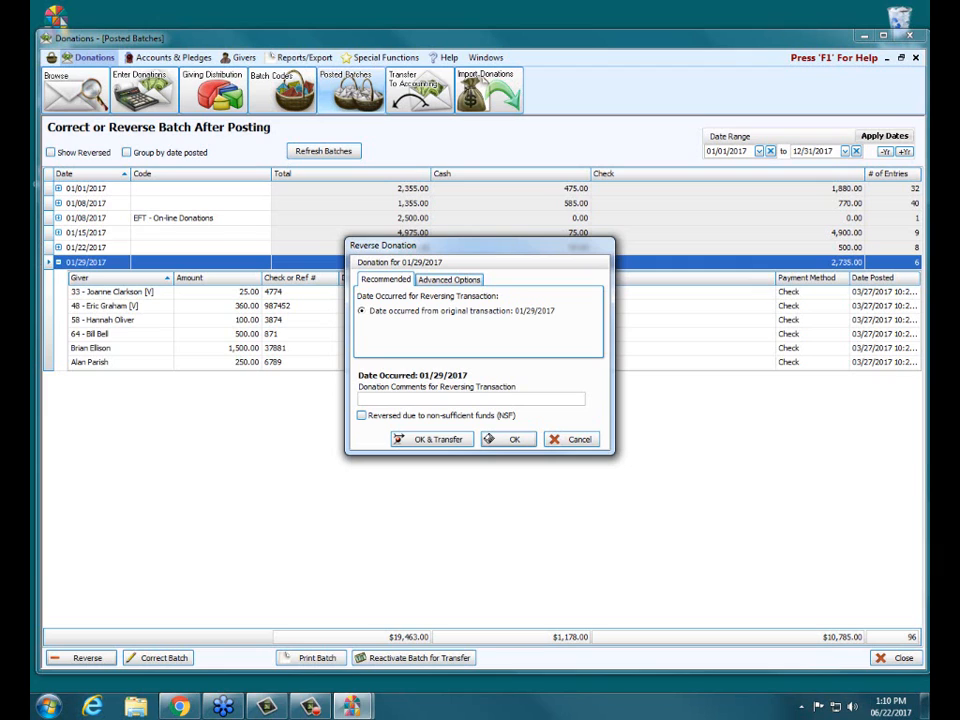
click(449, 279)
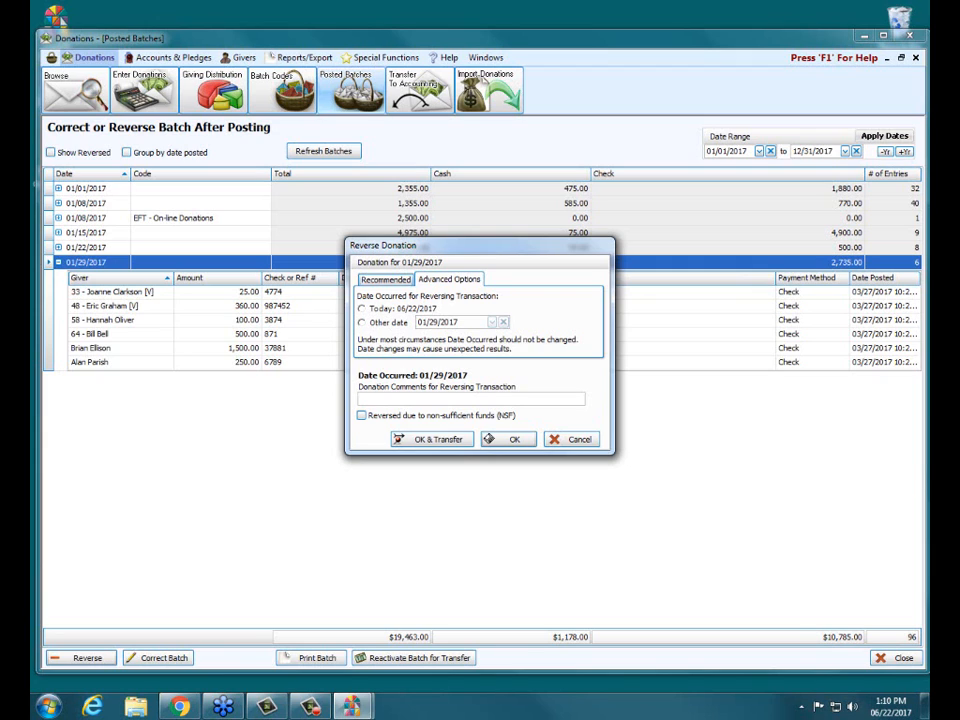
click(386, 280)
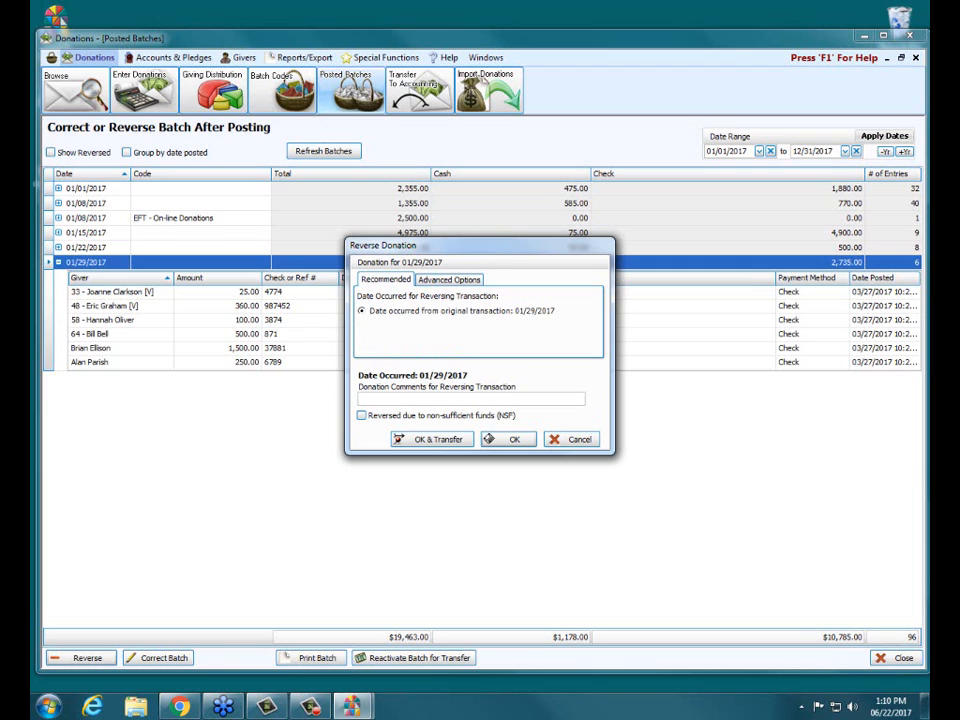
click(449, 280)
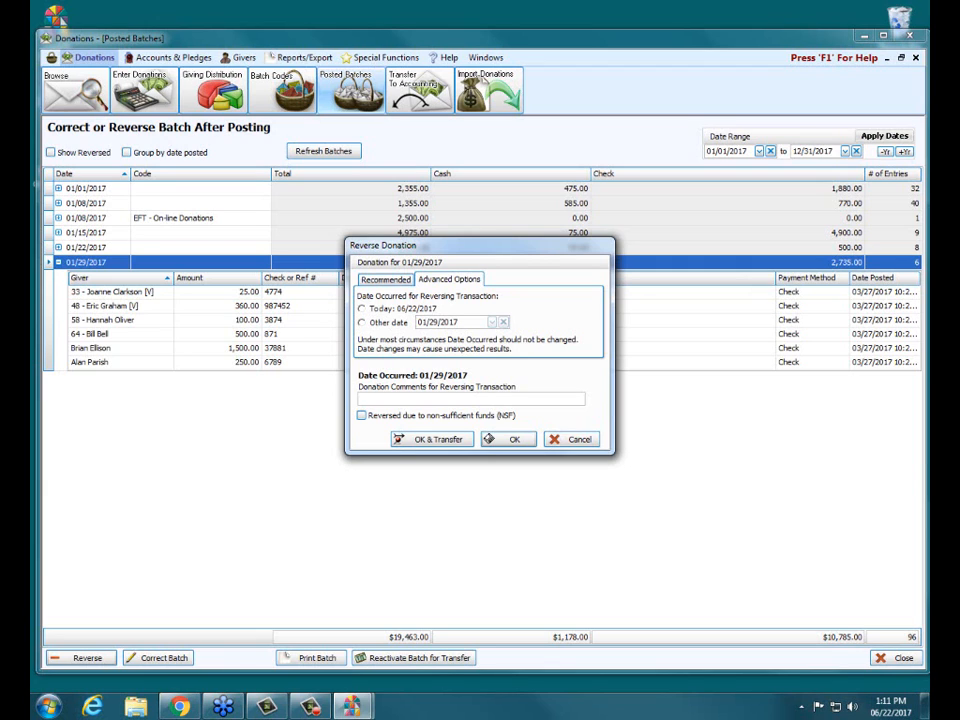
click(386, 280)
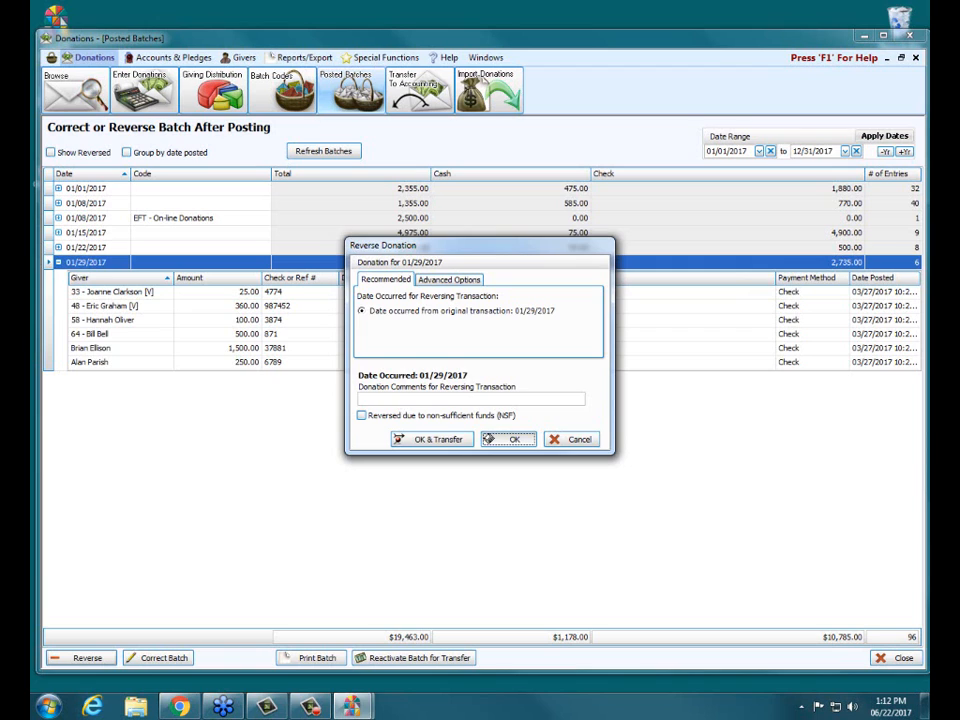
click(508, 439)
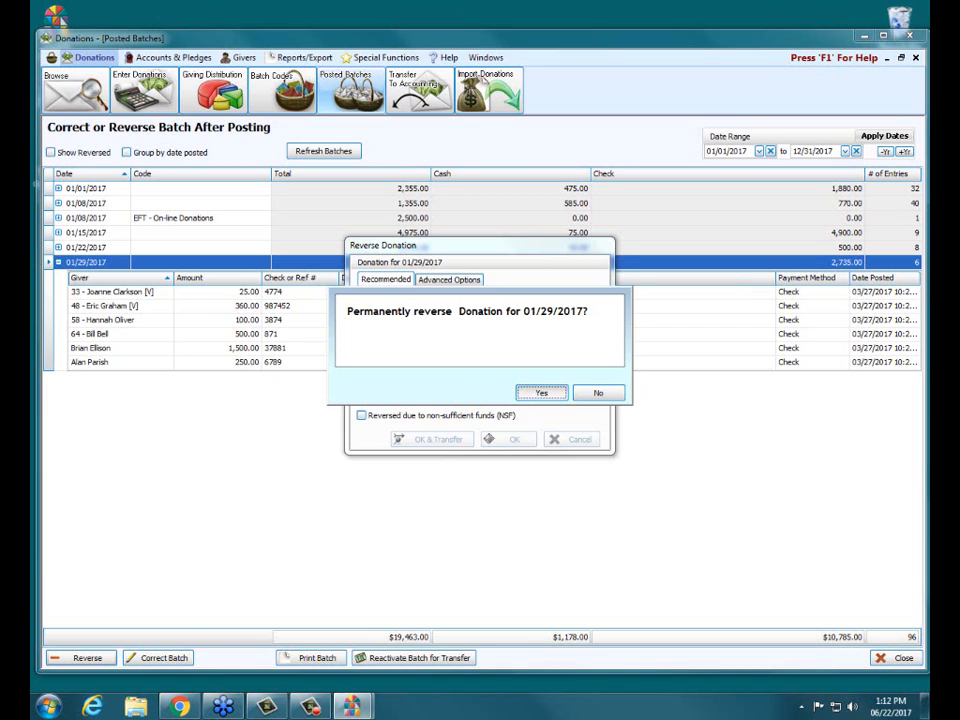
key(Return)
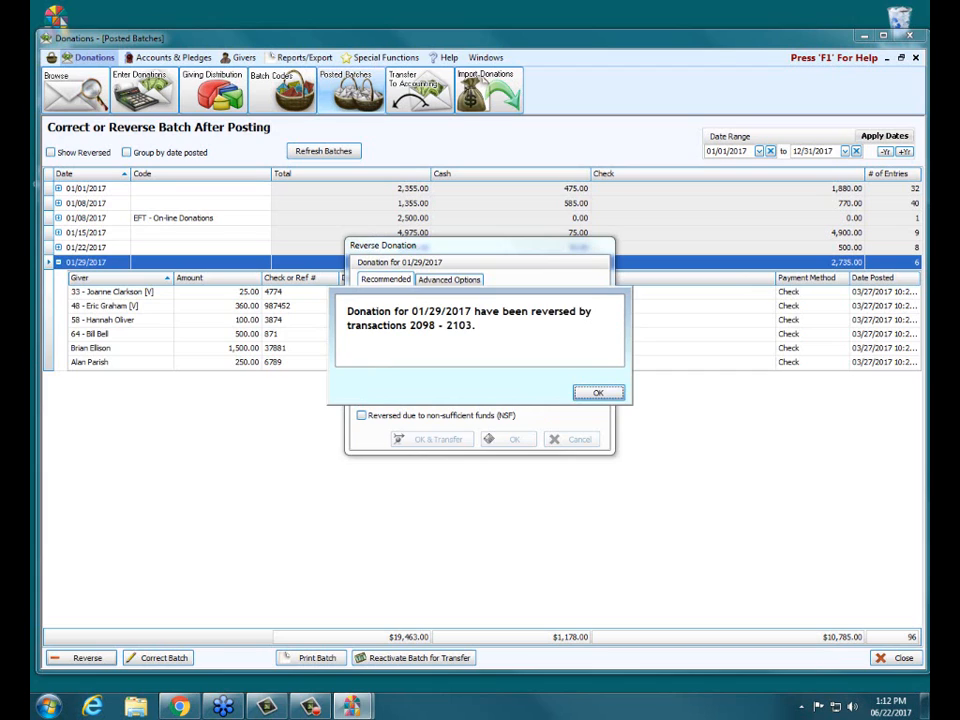
key(Return)
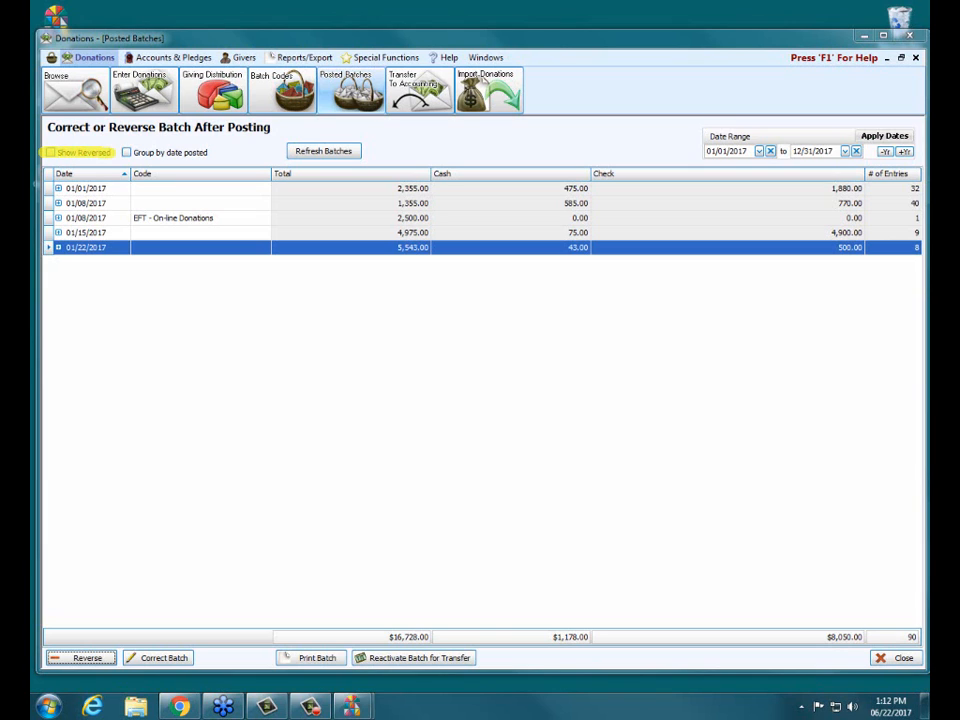
Show reversed batches, expand the reversed 01/29/2017 batch to examine its entries, and hide reversed batches again
click(51, 153)
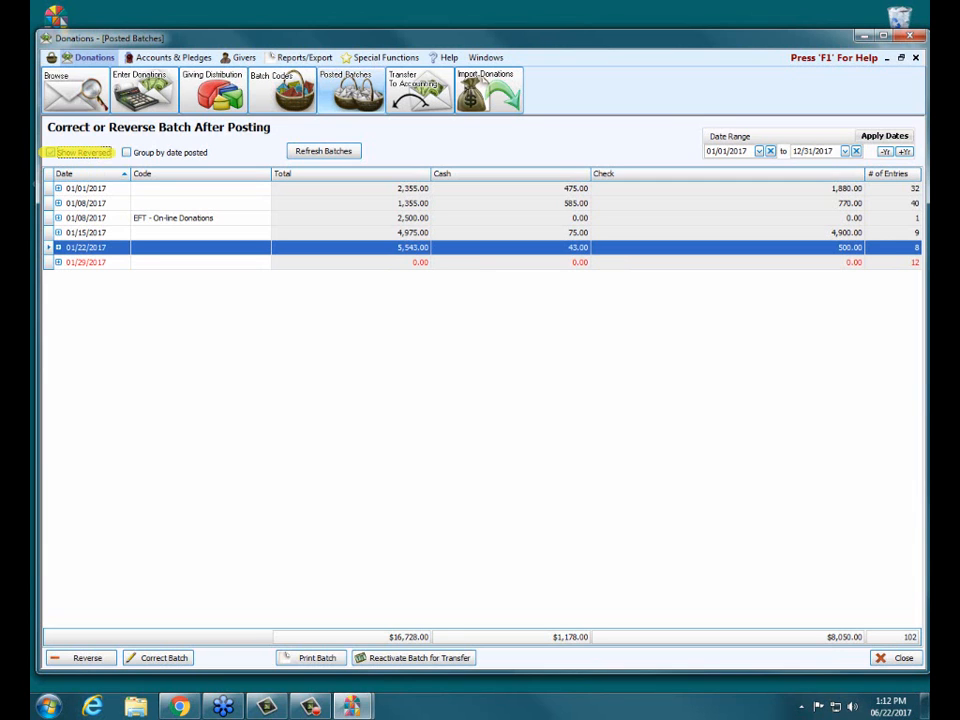
click(59, 262)
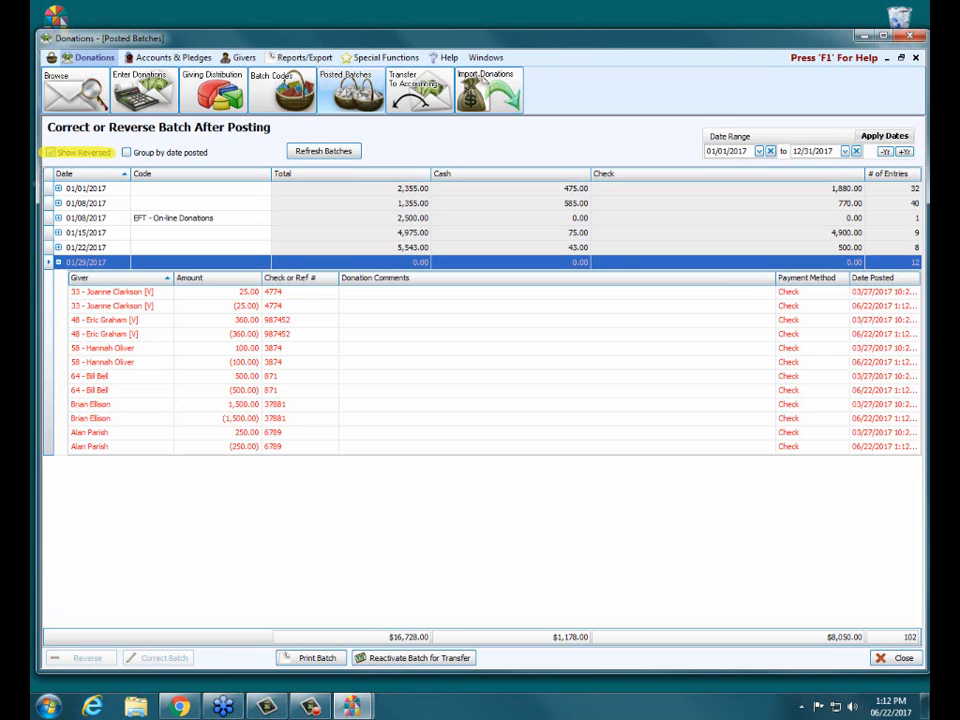
click(50, 152)
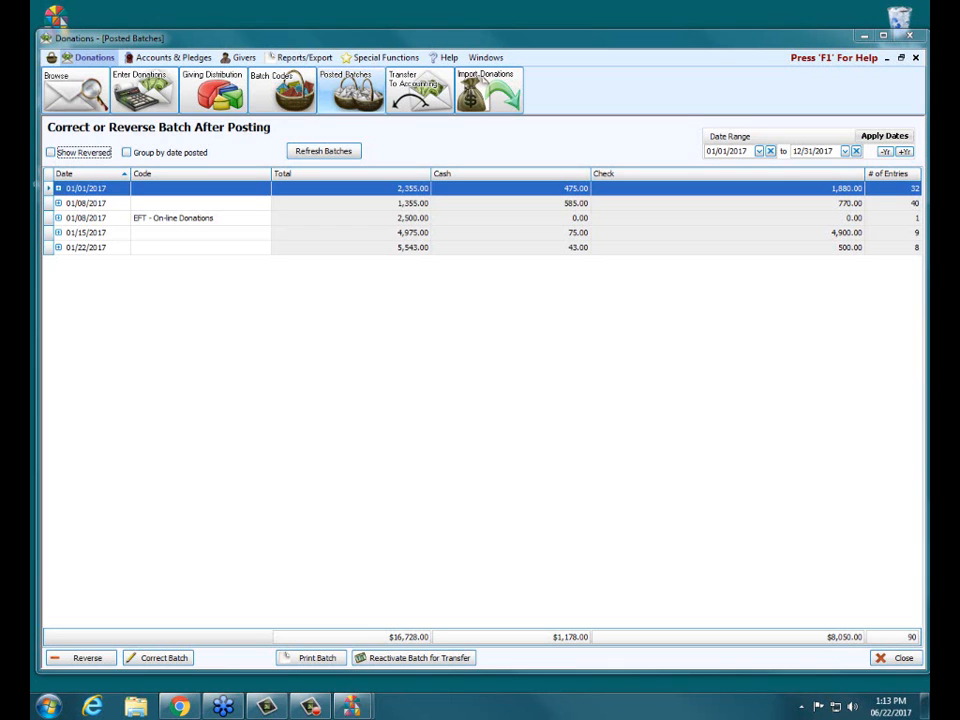
Correct the 01/22/2017 batch by setting its date occurred to 01/21/2017, without transferring it
click(202, 247)
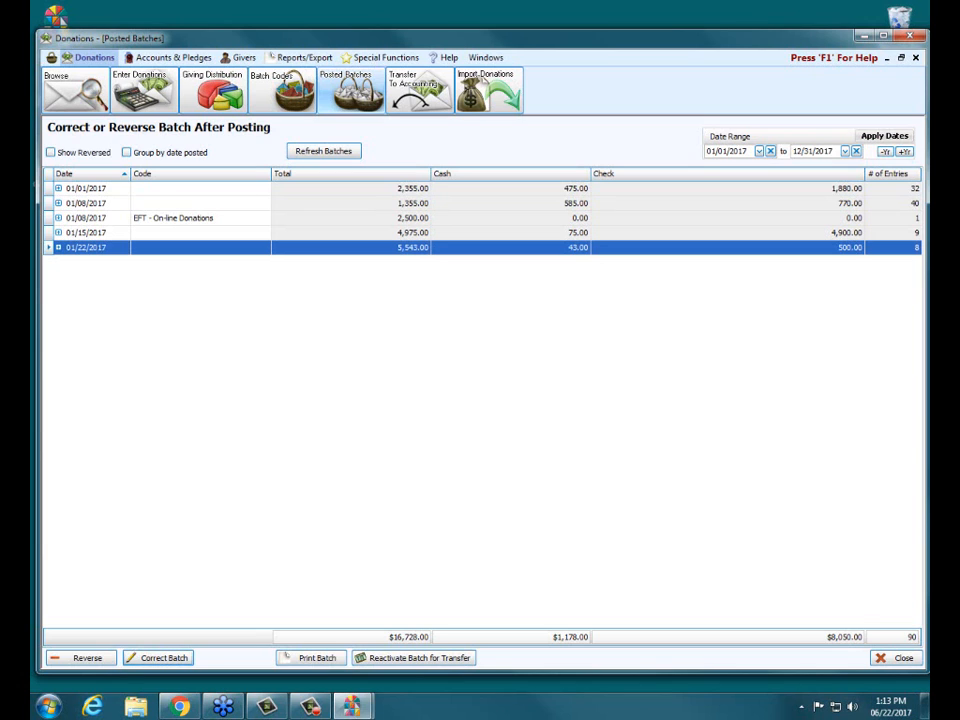
click(157, 658)
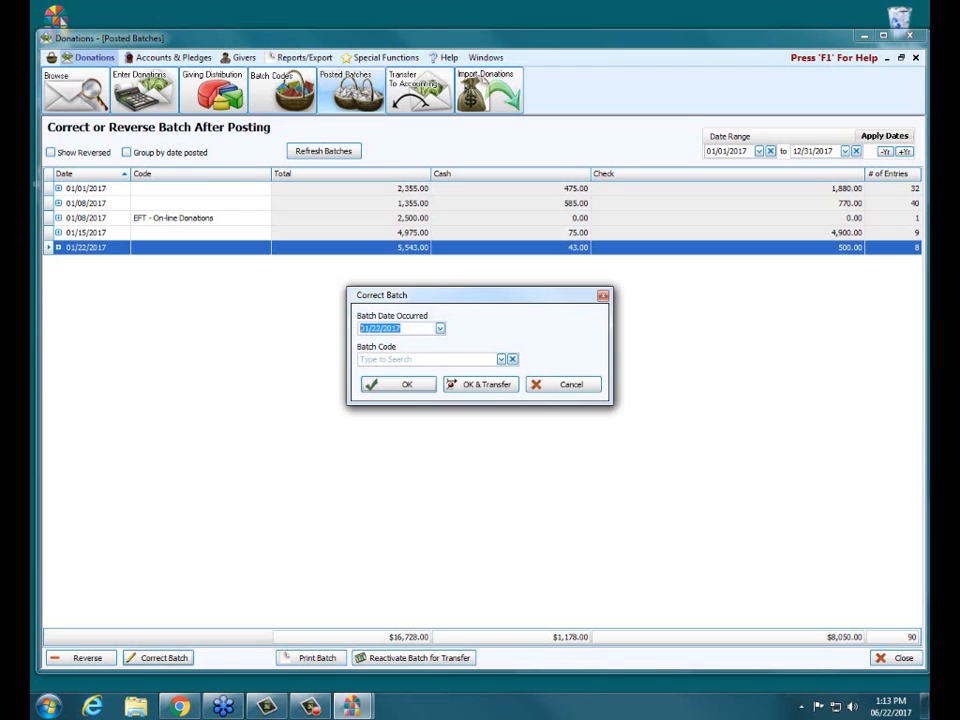
click(376, 328)
text(21)
click(399, 384)
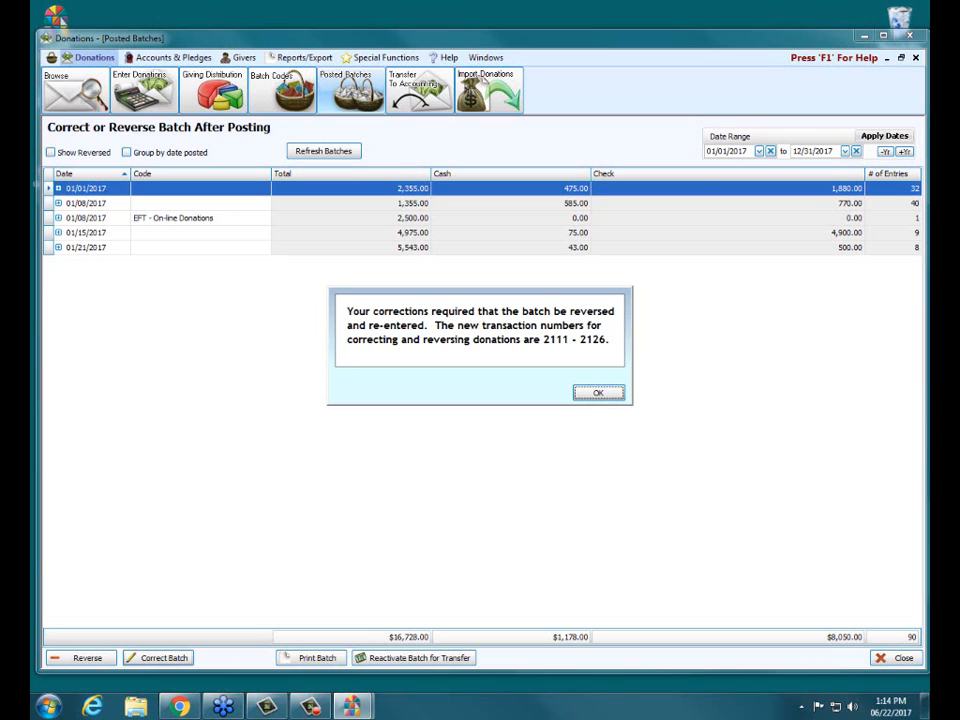
key(Return)
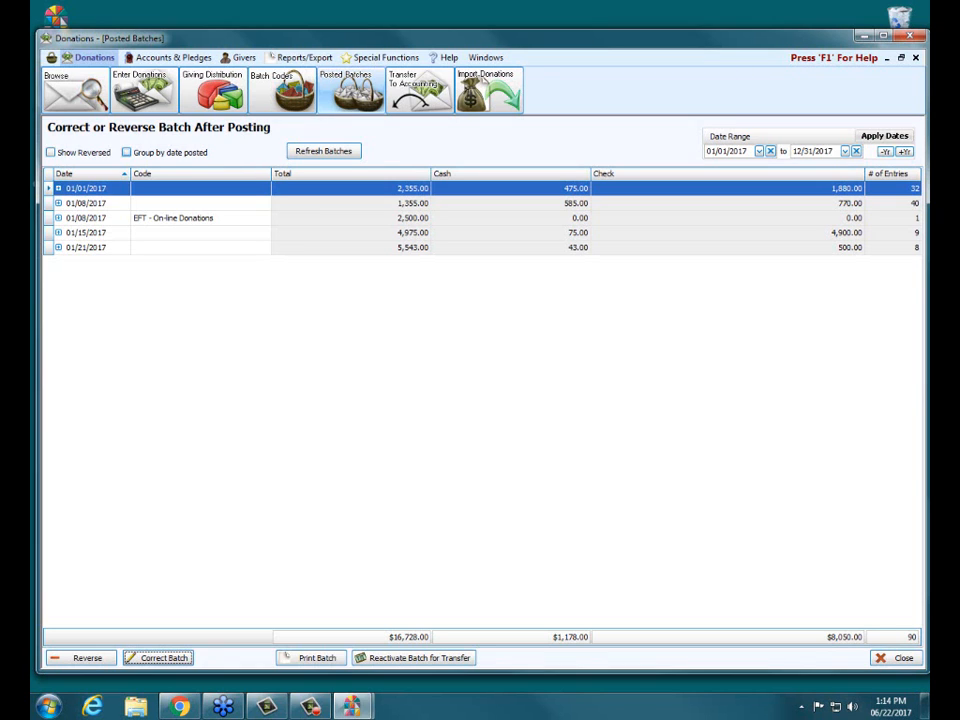
Group batch entries by date posted and expand every listed batch to compare the posting dates
click(127, 152)
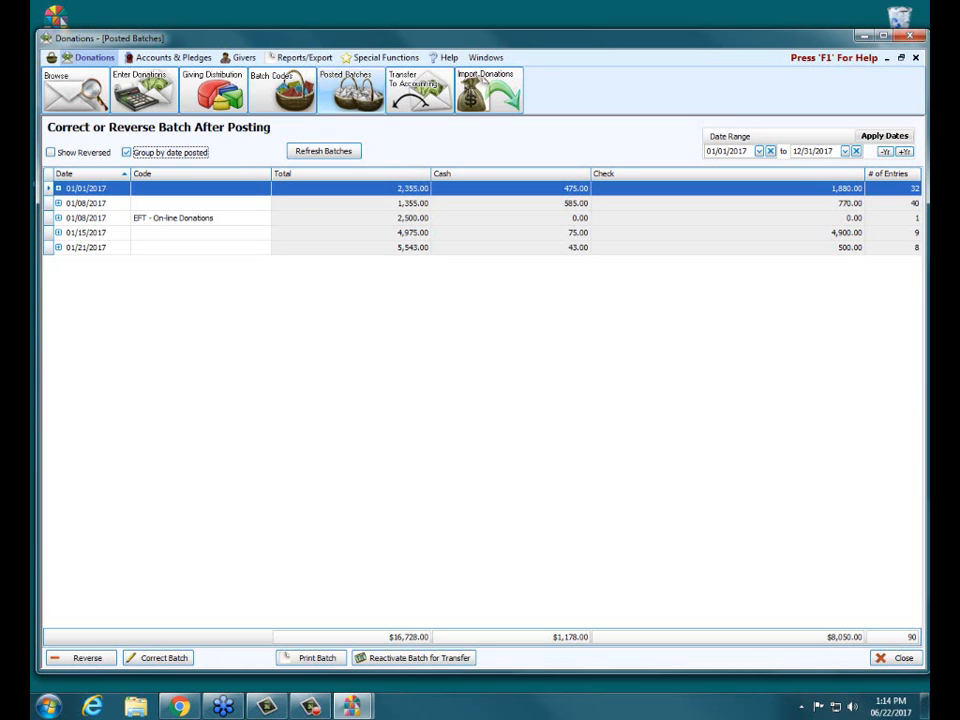
click(58, 188)
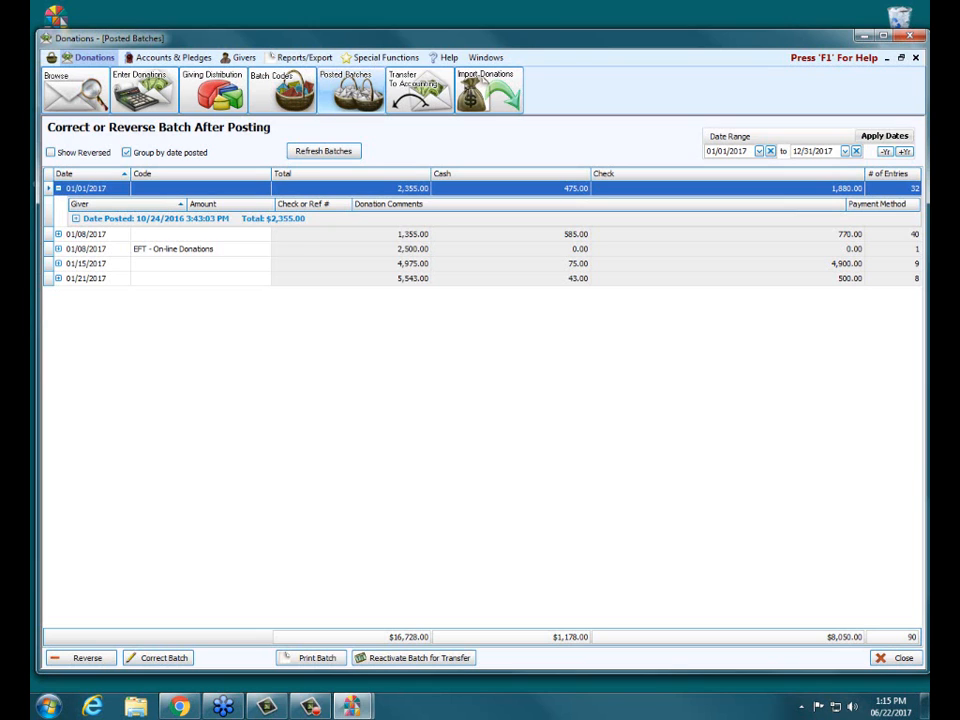
click(59, 234)
click(59, 280)
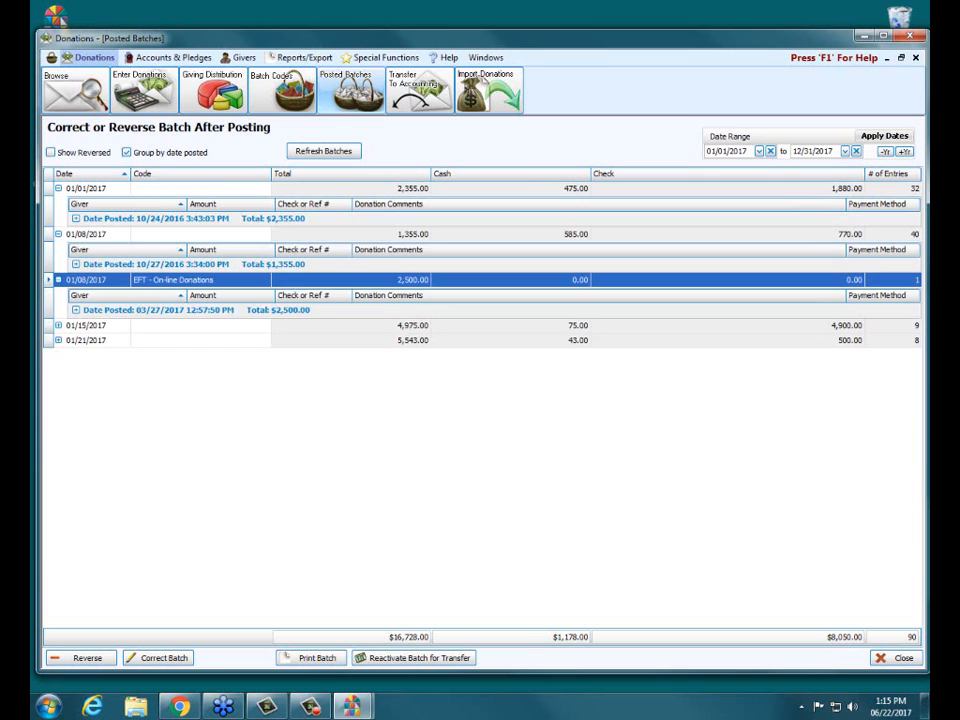
click(59, 326)
click(59, 371)
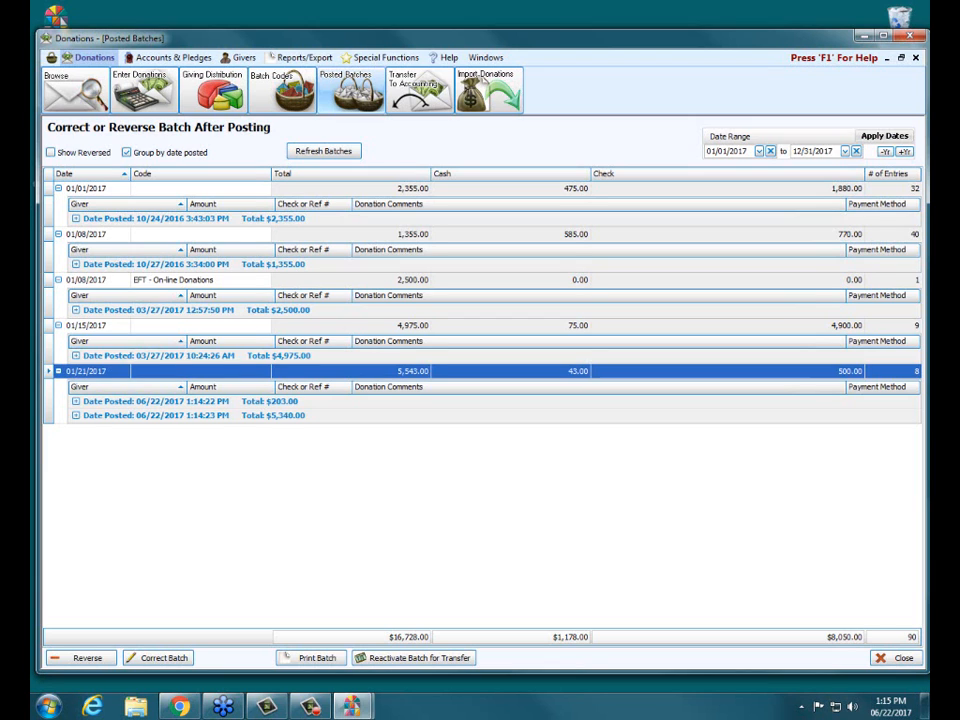
Collapse all the expanded batches in the posted batches list
click(58, 188)
click(58, 203)
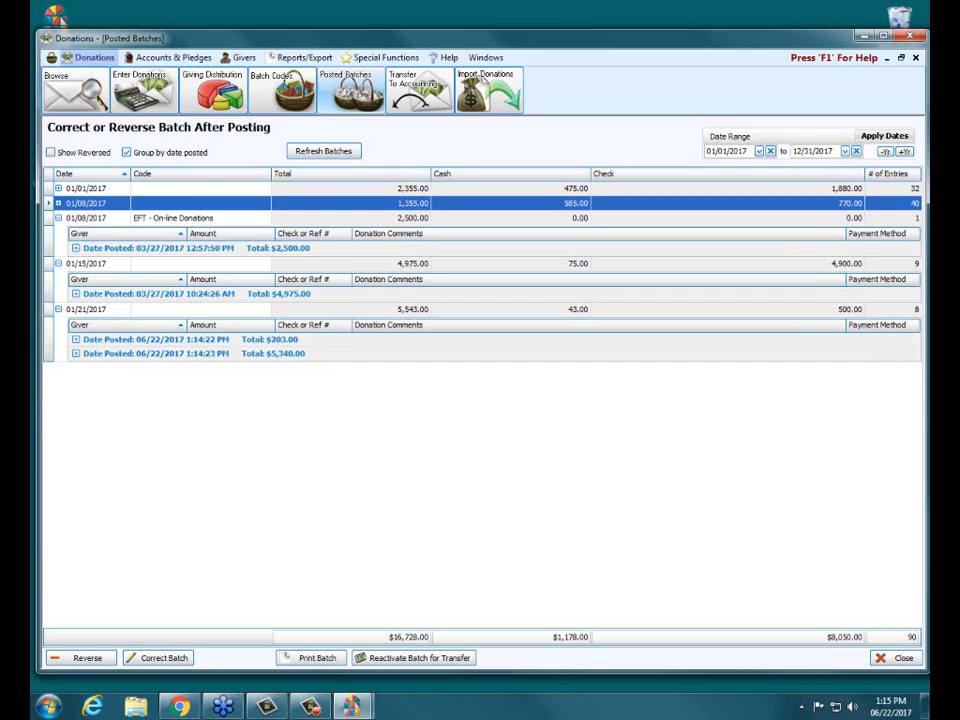
click(58, 218)
click(58, 233)
click(58, 247)
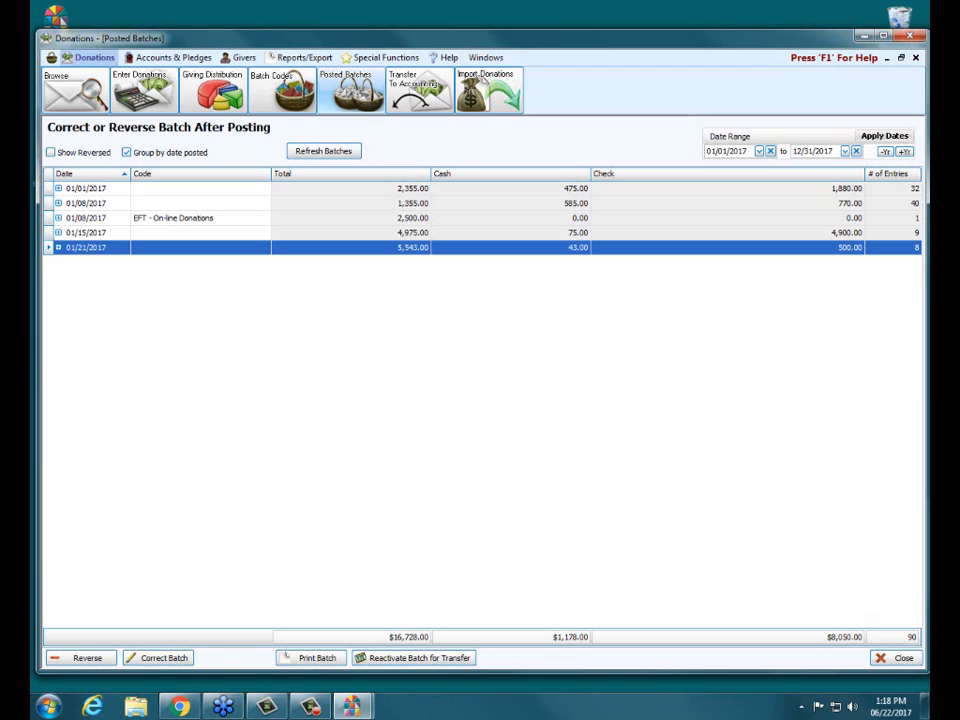
Check the posting groups of the 01/21/2017 batch once more, collapse it, and turn off grouping by date posted
click(59, 247)
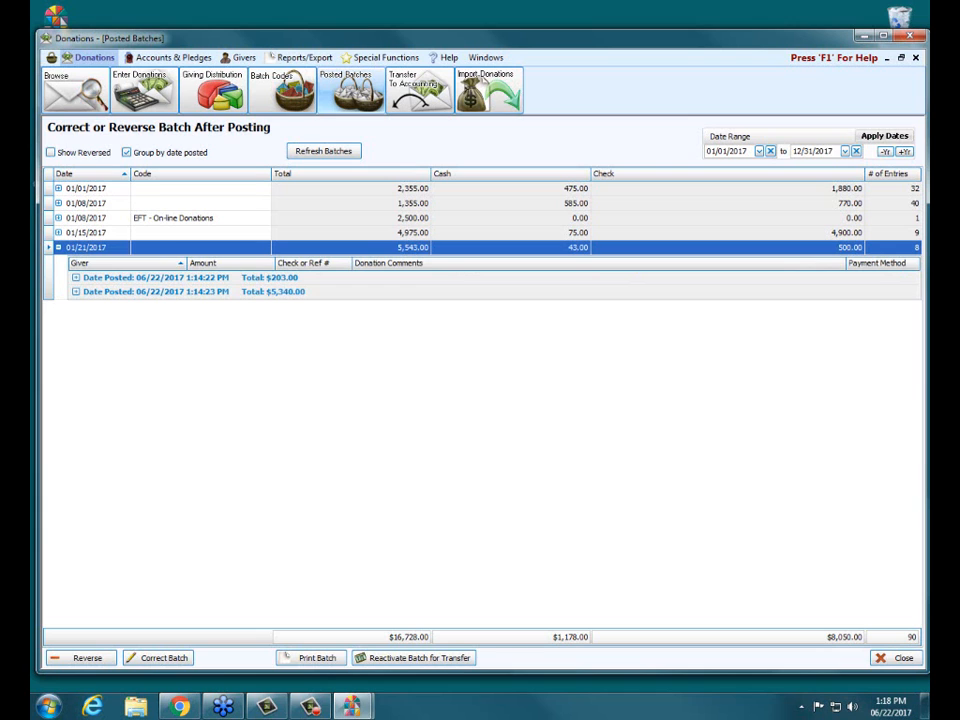
click(59, 247)
click(127, 153)
Expand the 01/01/2017 batch, select its first entry, view that giver's two donations in Browse Donations, and close both windows
click(59, 188)
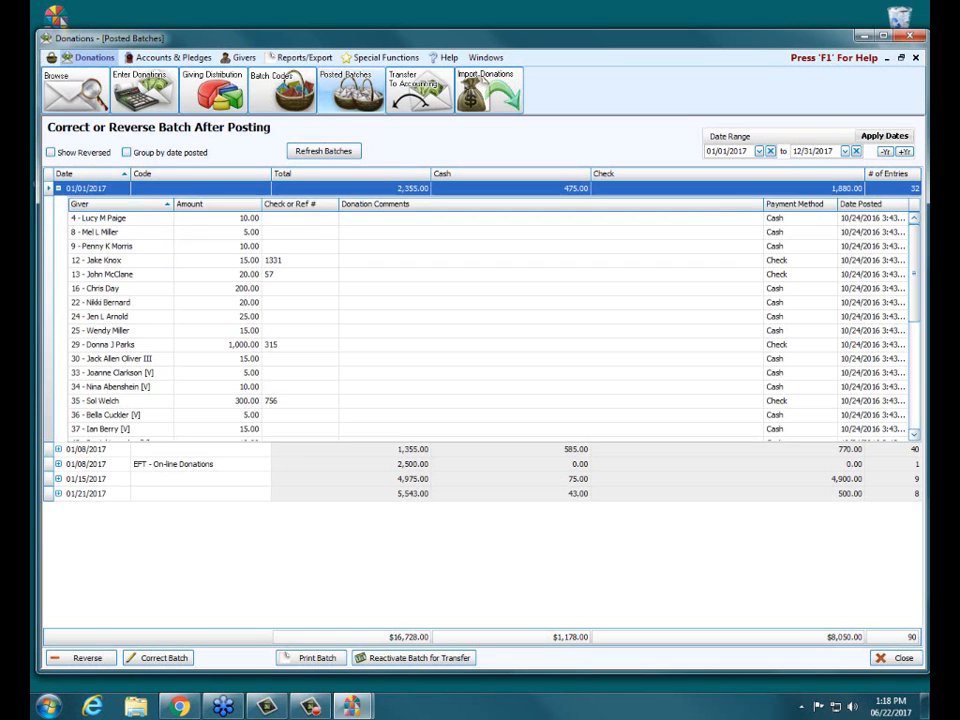
click(110, 218)
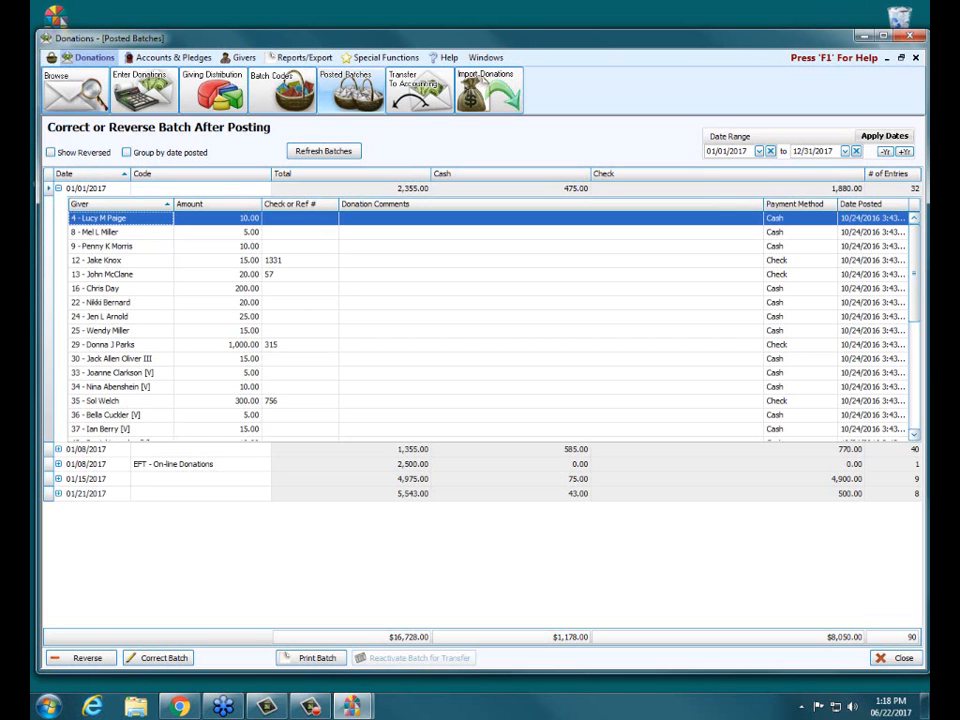
click(70, 88)
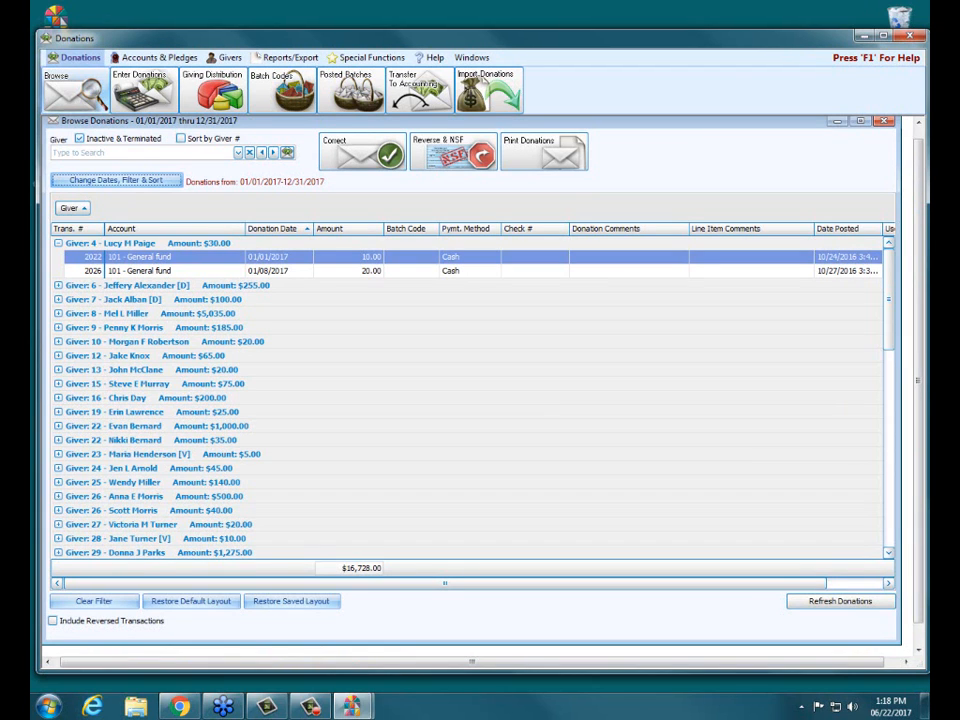
click(270, 257)
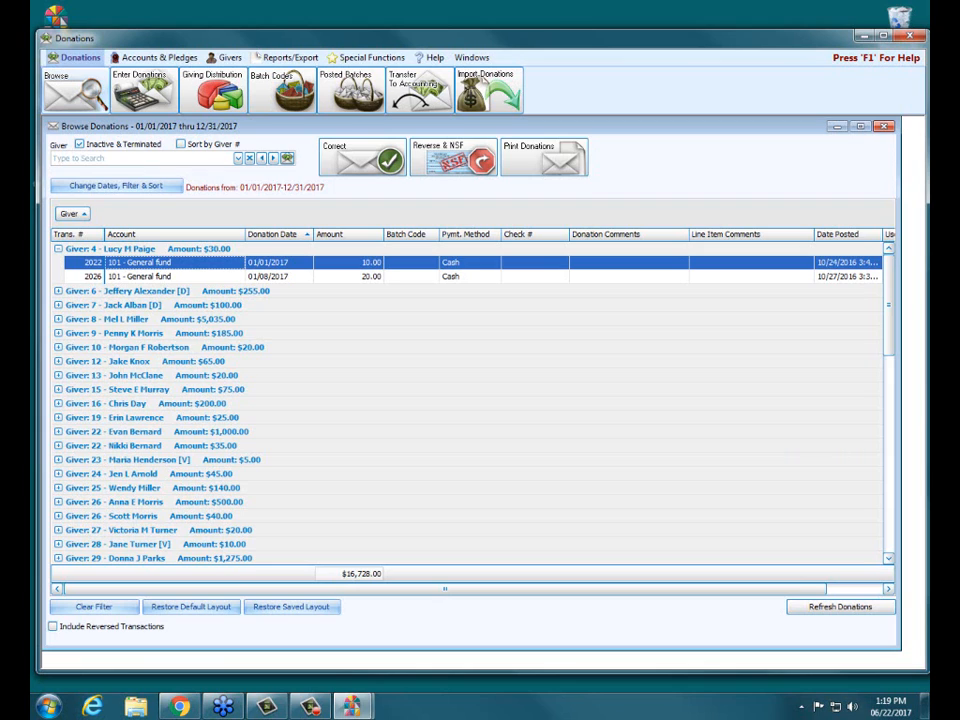
click(172, 276)
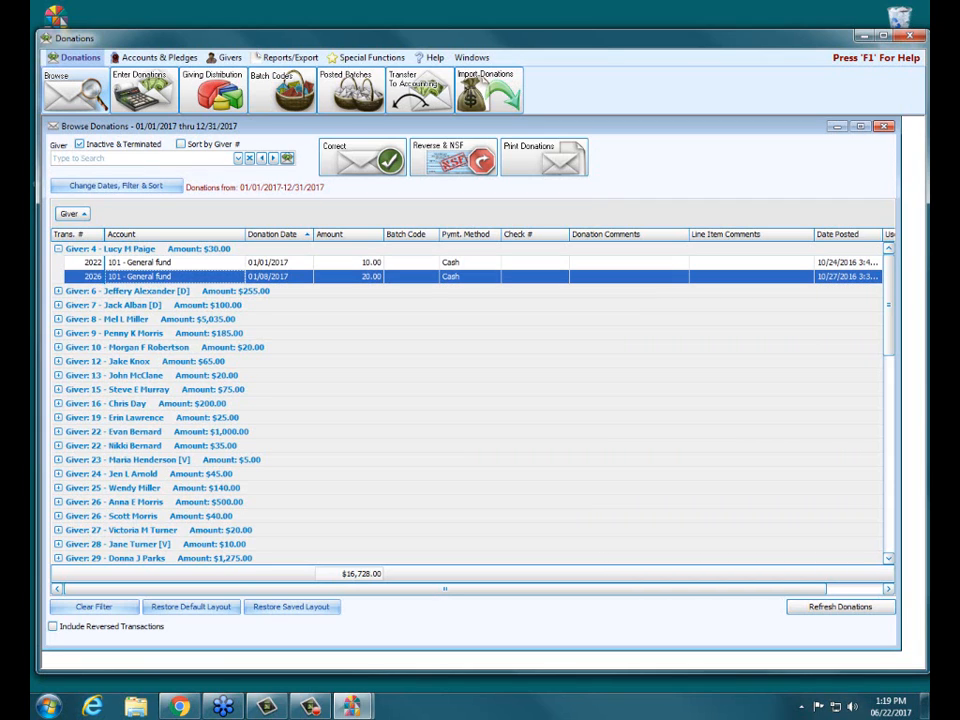
click(172, 262)
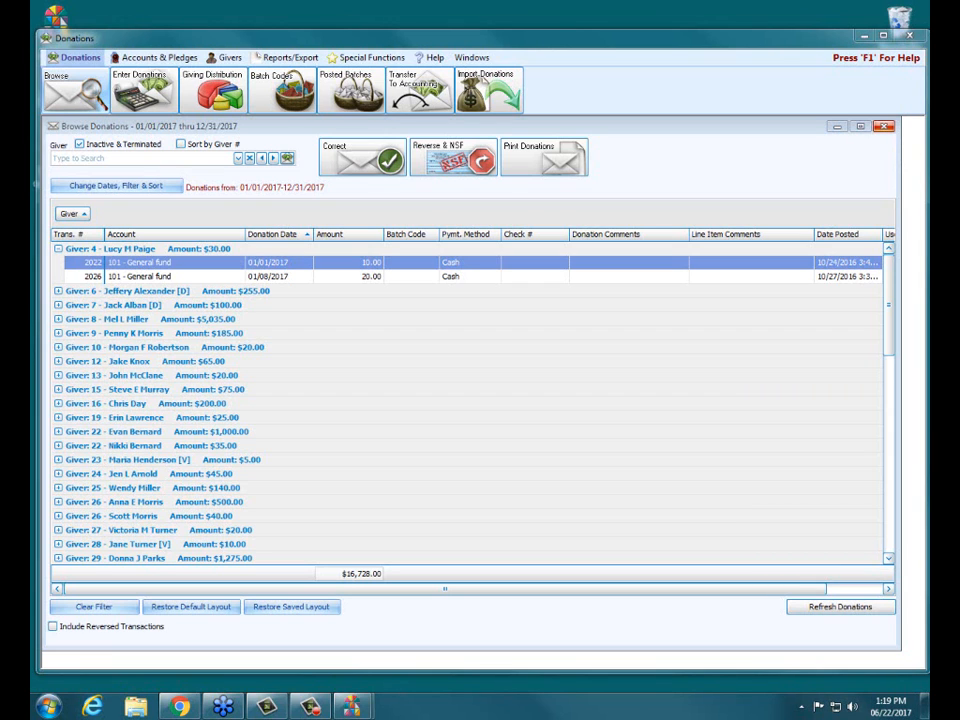
click(884, 126)
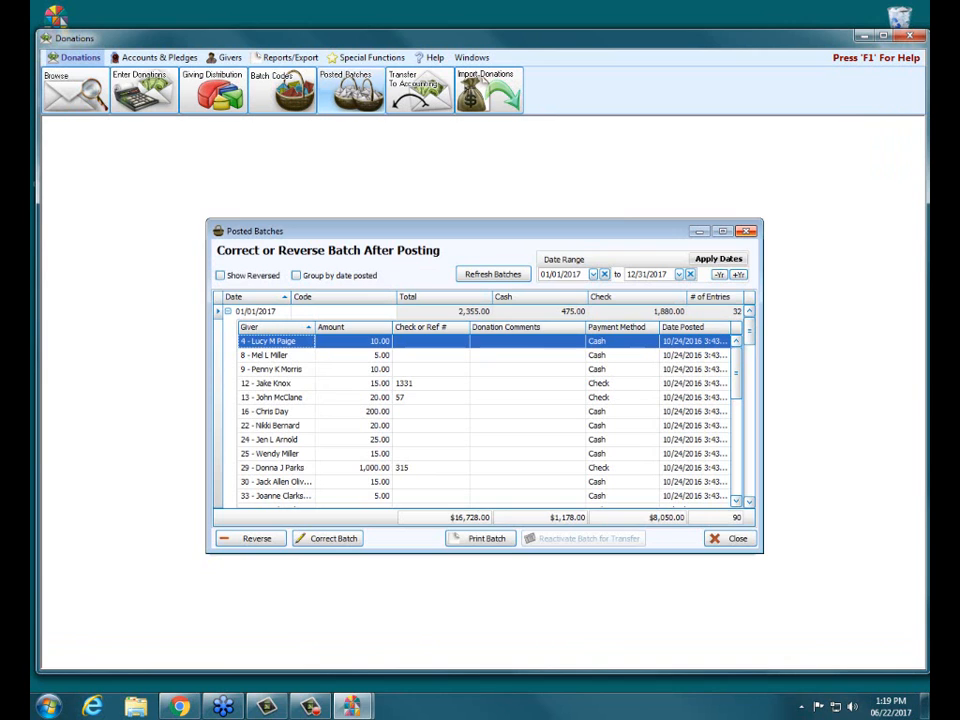
click(746, 231)
Open the Donations Log Report to look over its filter options, and close it without printing
click(288, 58)
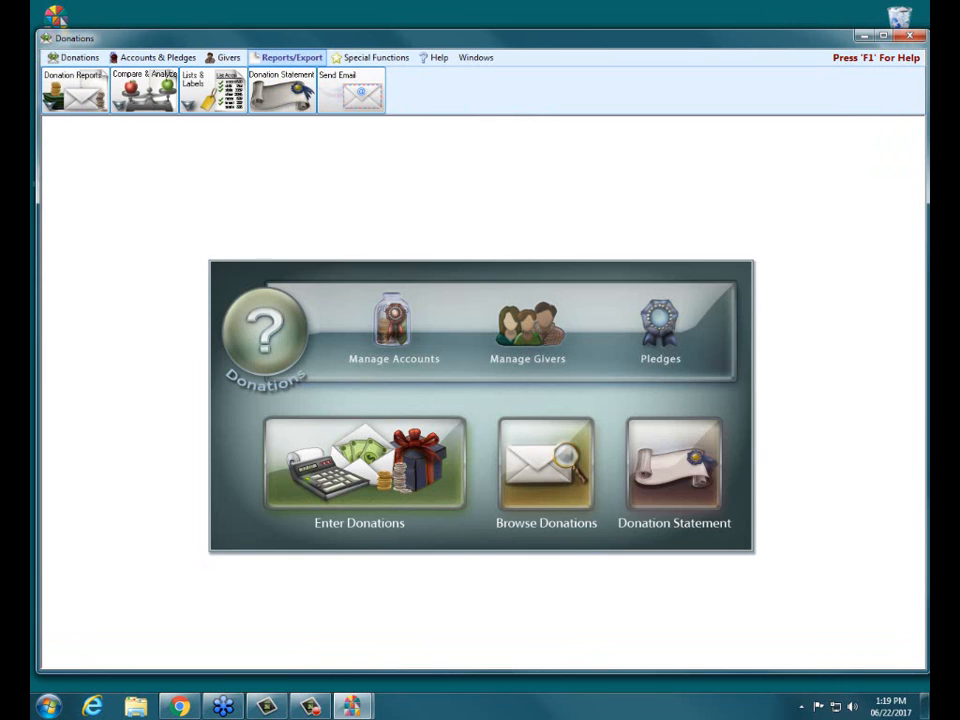
click(75, 90)
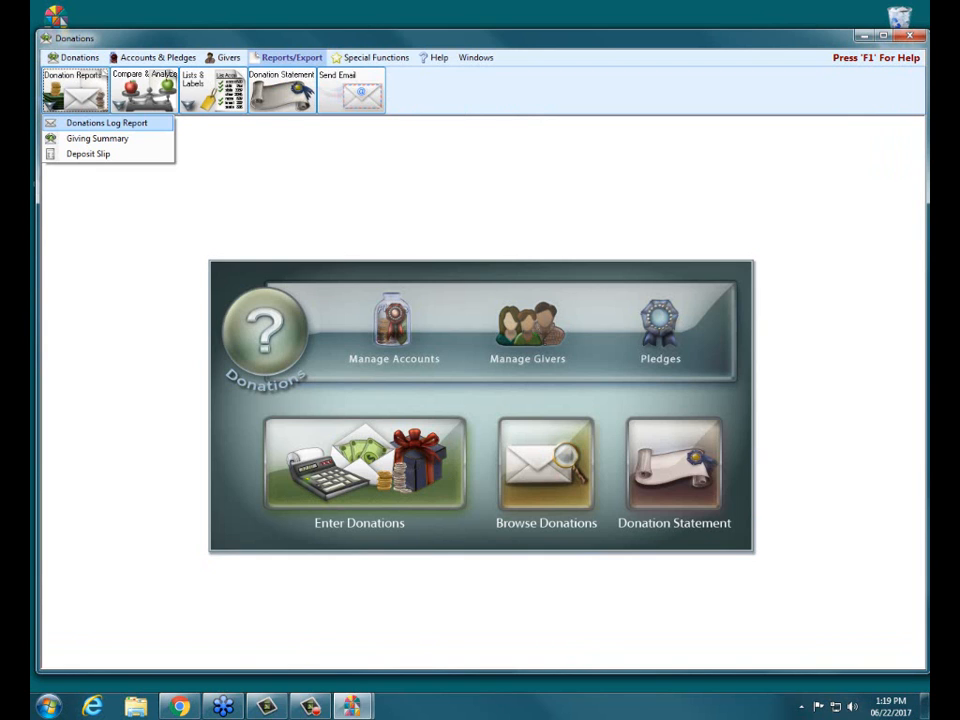
click(107, 122)
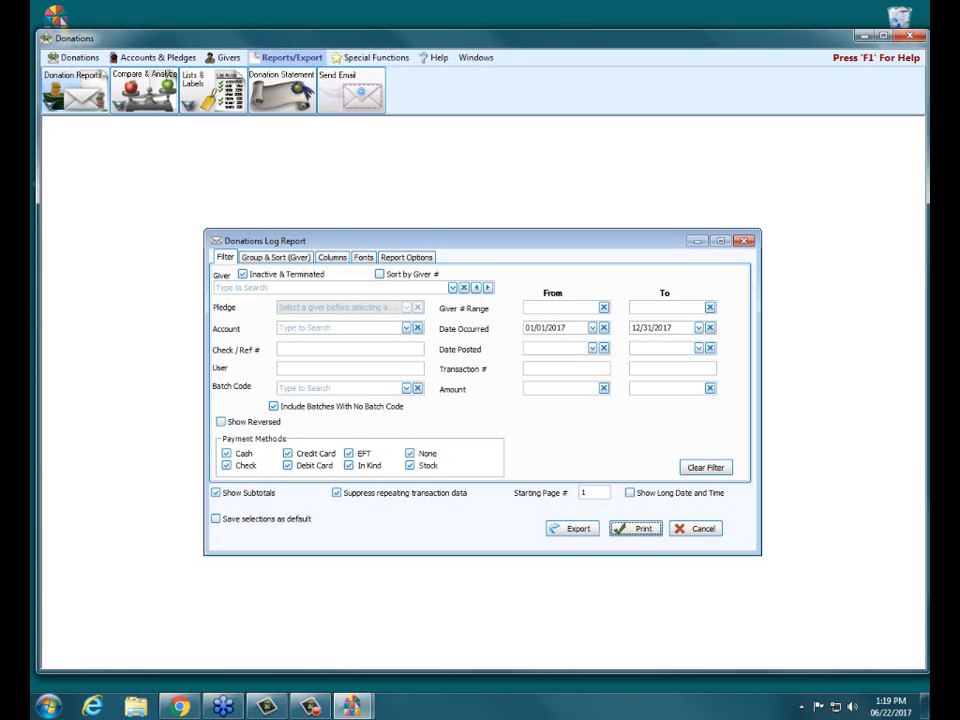
click(744, 241)
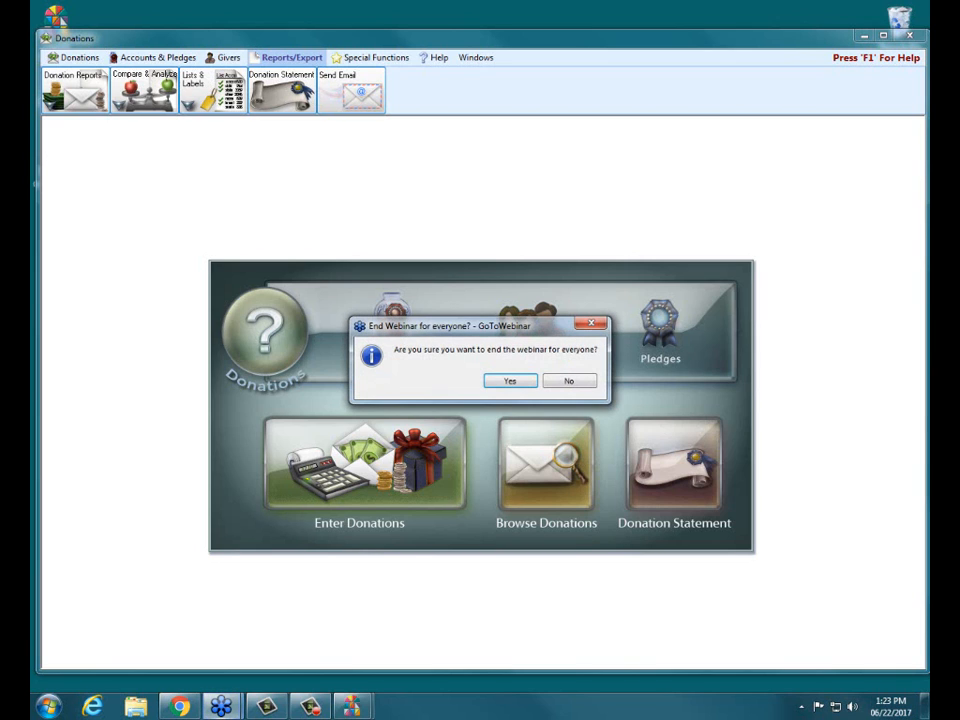
End the webinar for everyone and close the Donations module
key(Return)
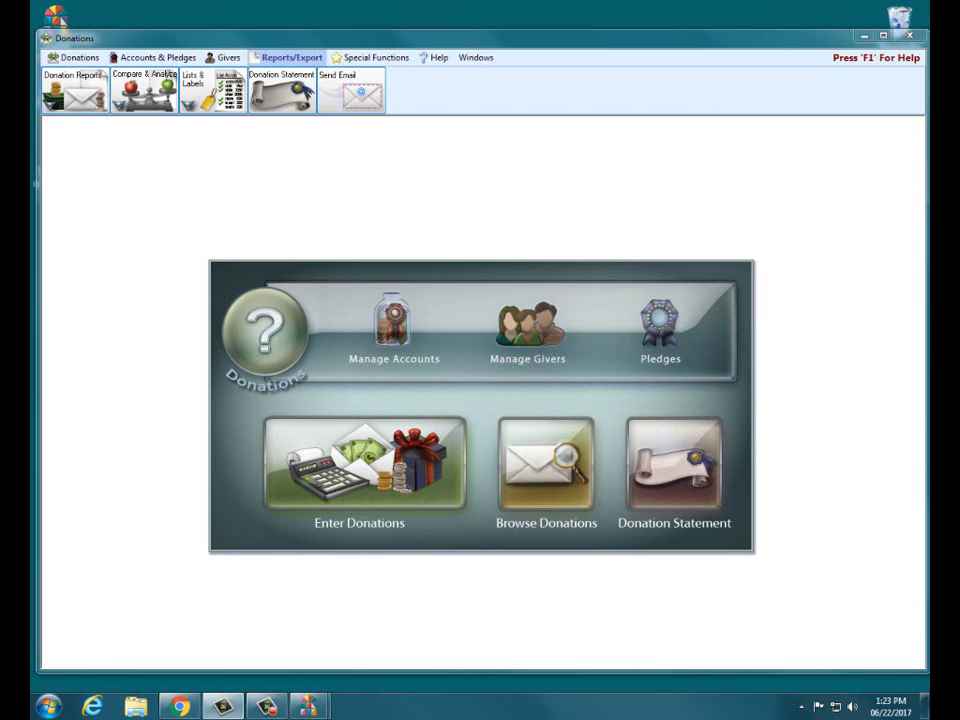
click(909, 35)
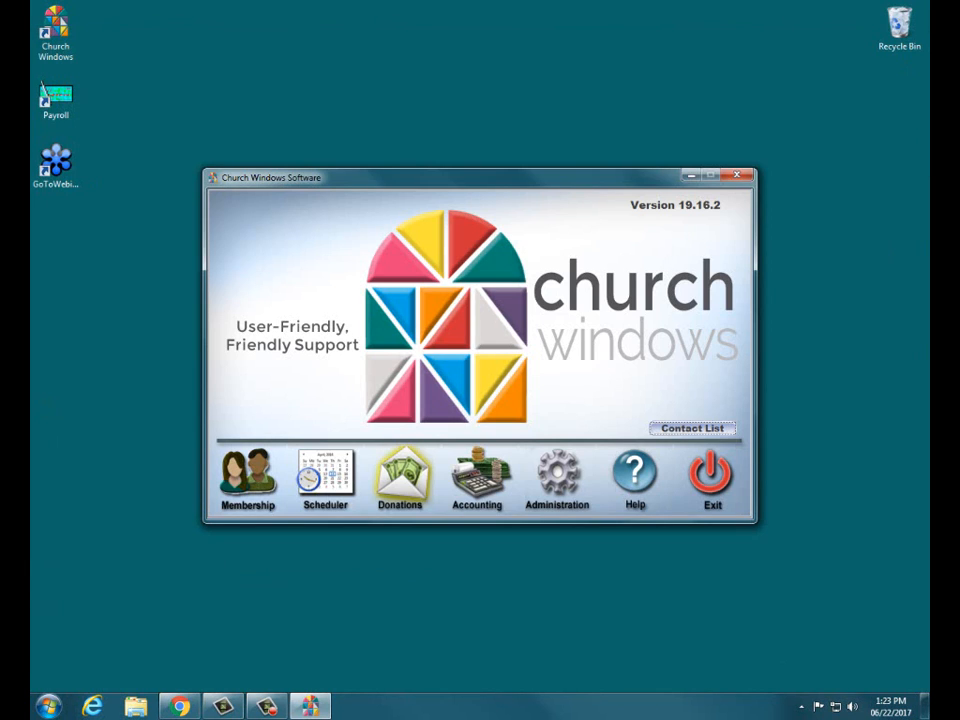